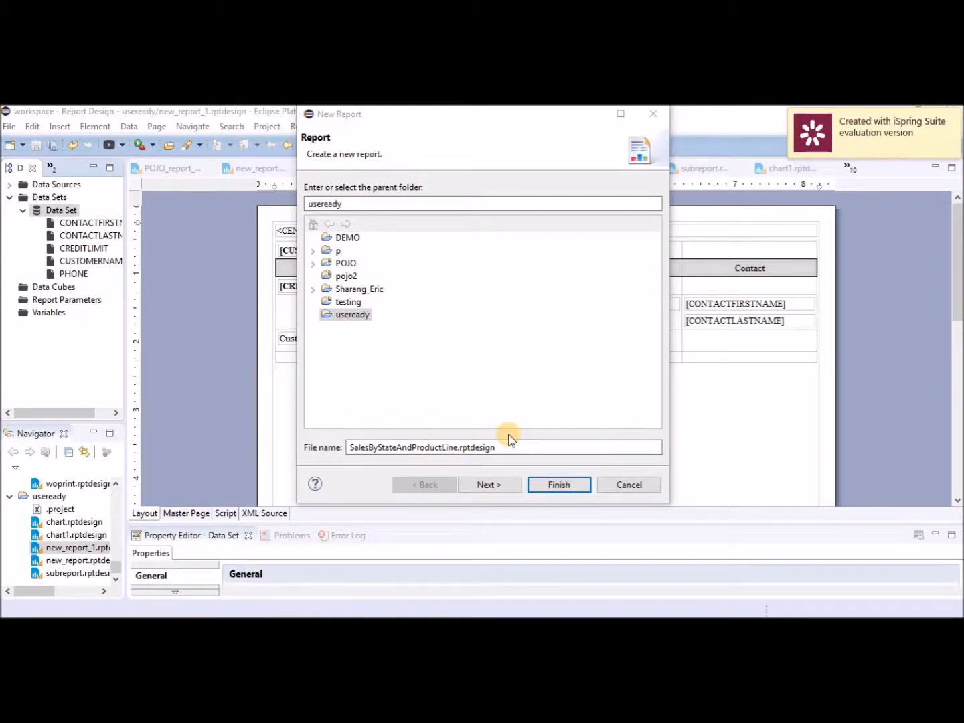
# - Create the report SalesByStateAndProductLine.rptdesign in the useready folder from the Blank Report template
pyautogui.click(495, 486)
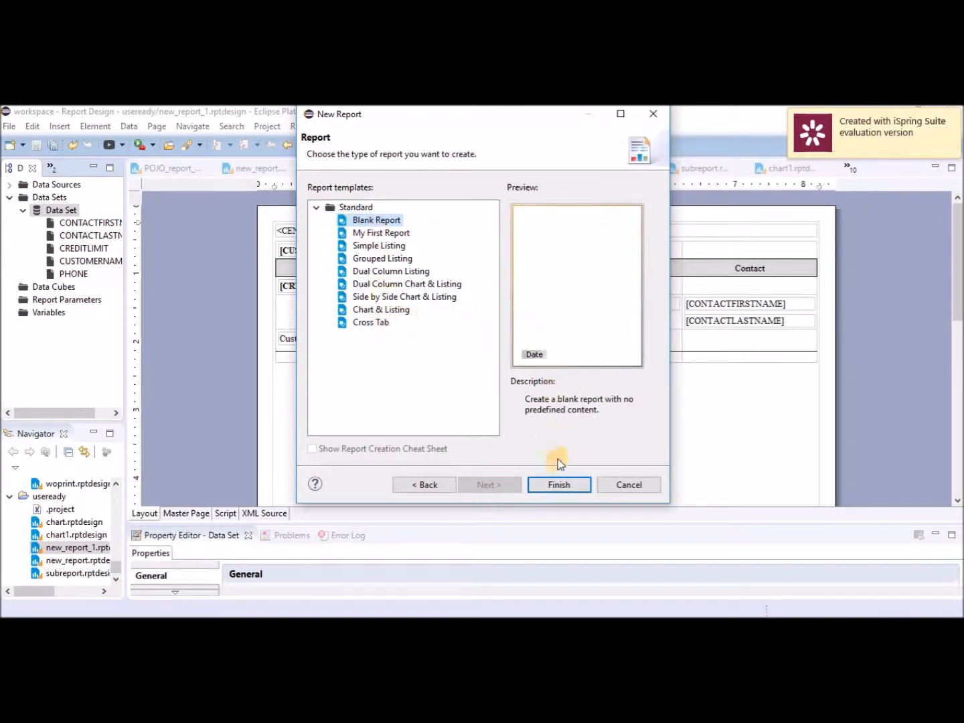
pyautogui.click(551, 485)
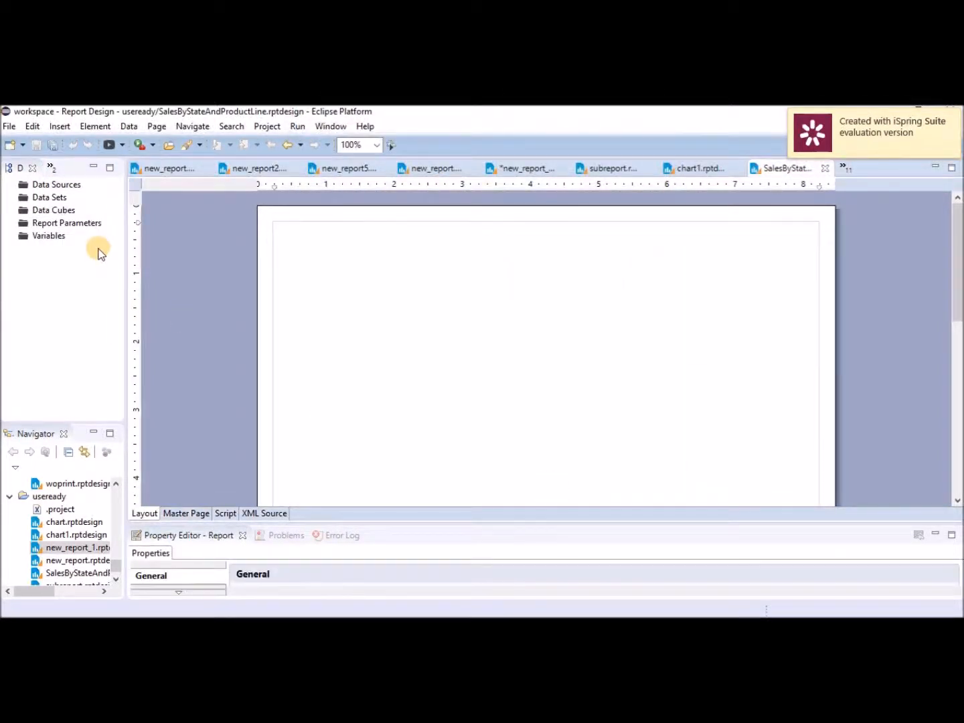
# - Add a data source of type Classic Models Inc. Sample Database to the report, keeping the default name
pyautogui.rightClick(63, 185)
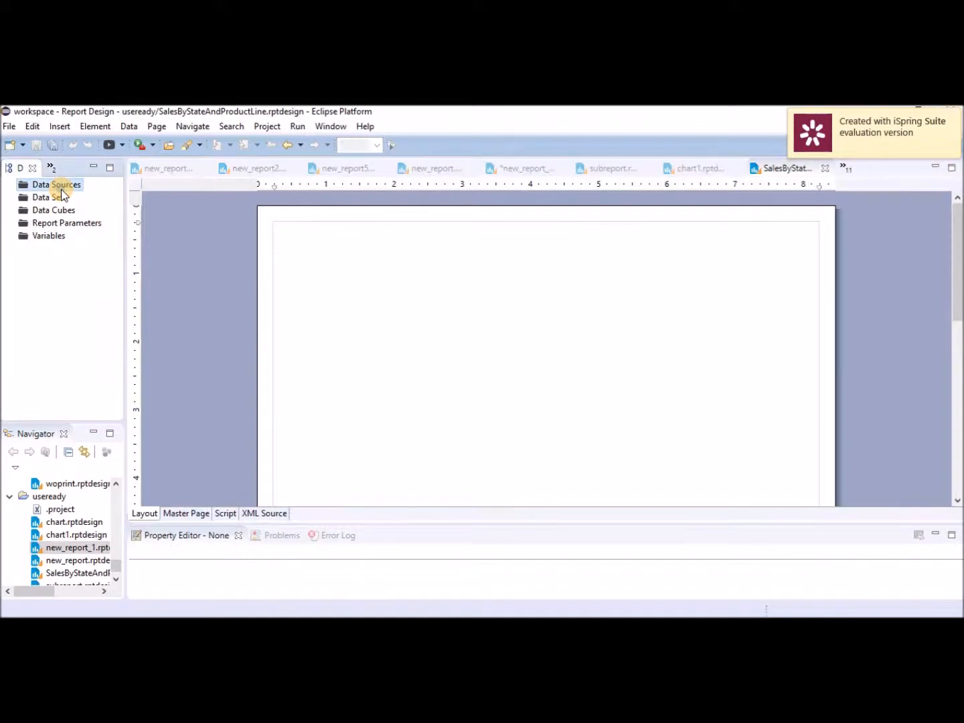
pyautogui.click(126, 199)
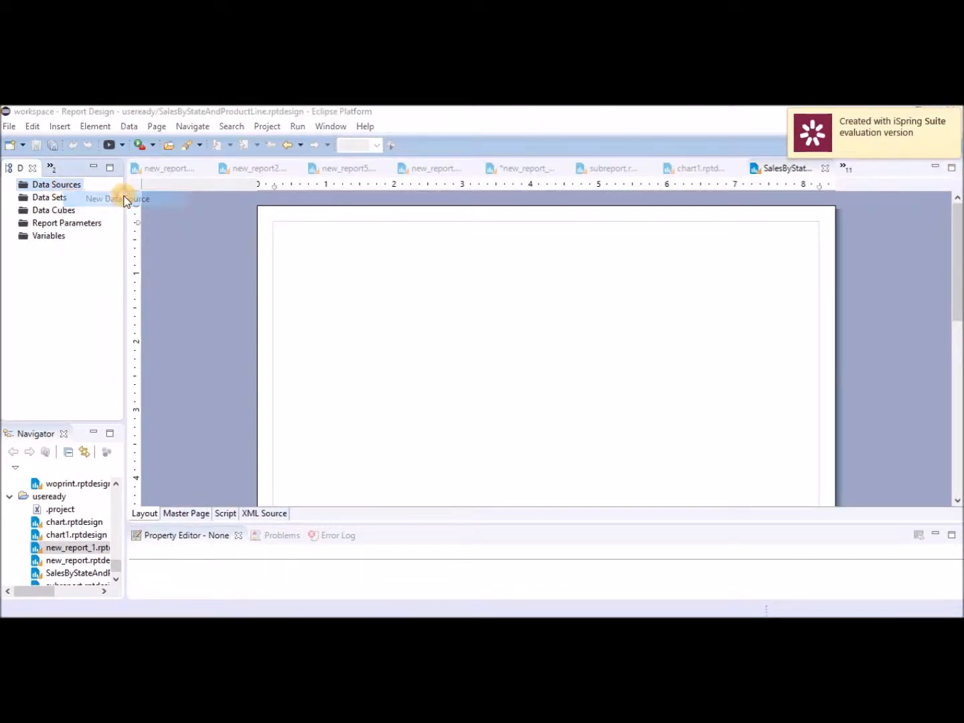
pyautogui.click(382, 260)
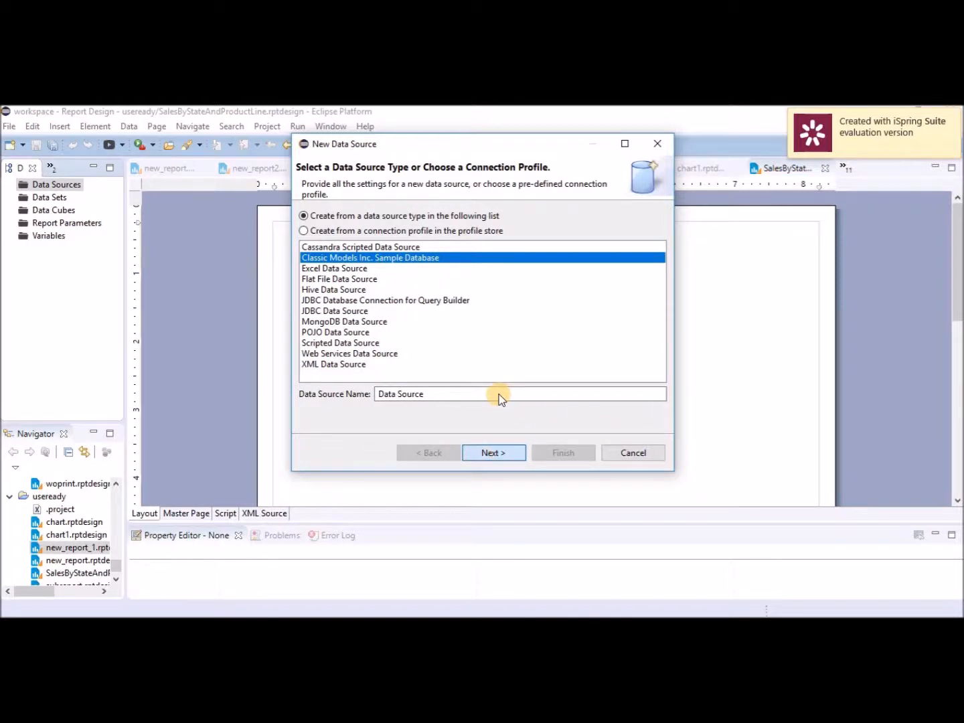
pyautogui.click(496, 455)
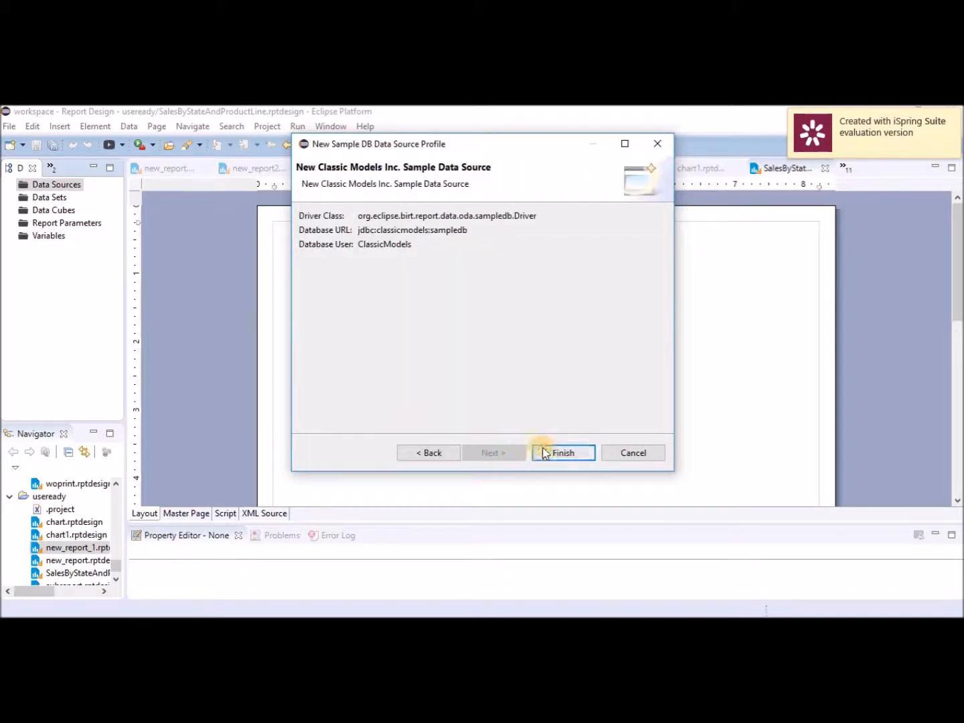
pyautogui.click(561, 453)
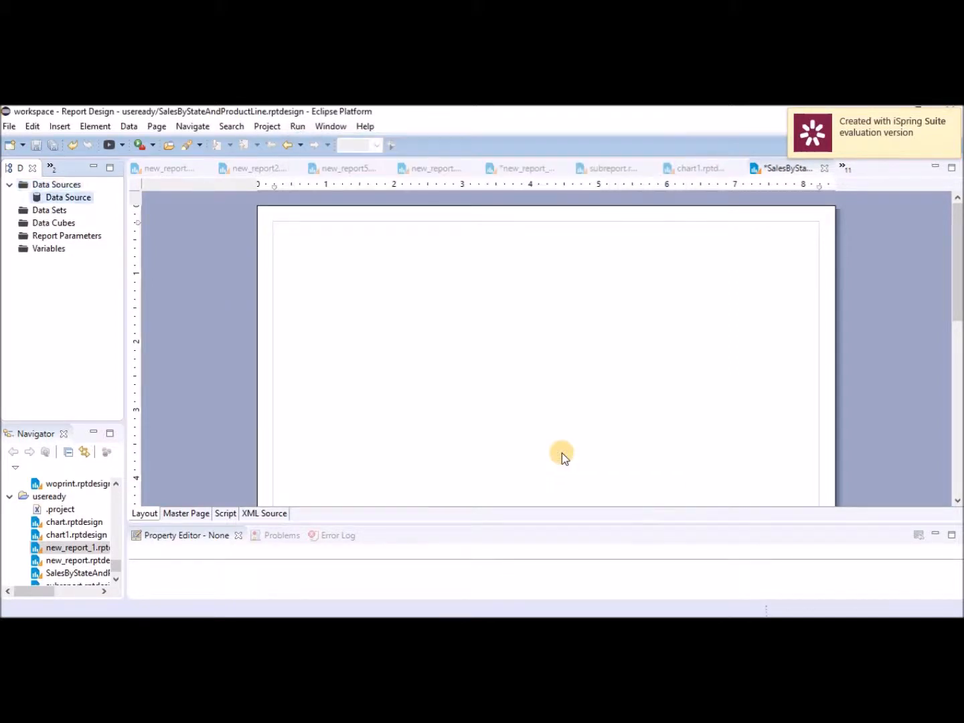
# - Create an SQL data set selecting state, quantityOrdered, priceEach and productline for USA customers, inner-joining Orders, Orderdetails and Products, and preview its results
pyautogui.rightClick(45, 211)
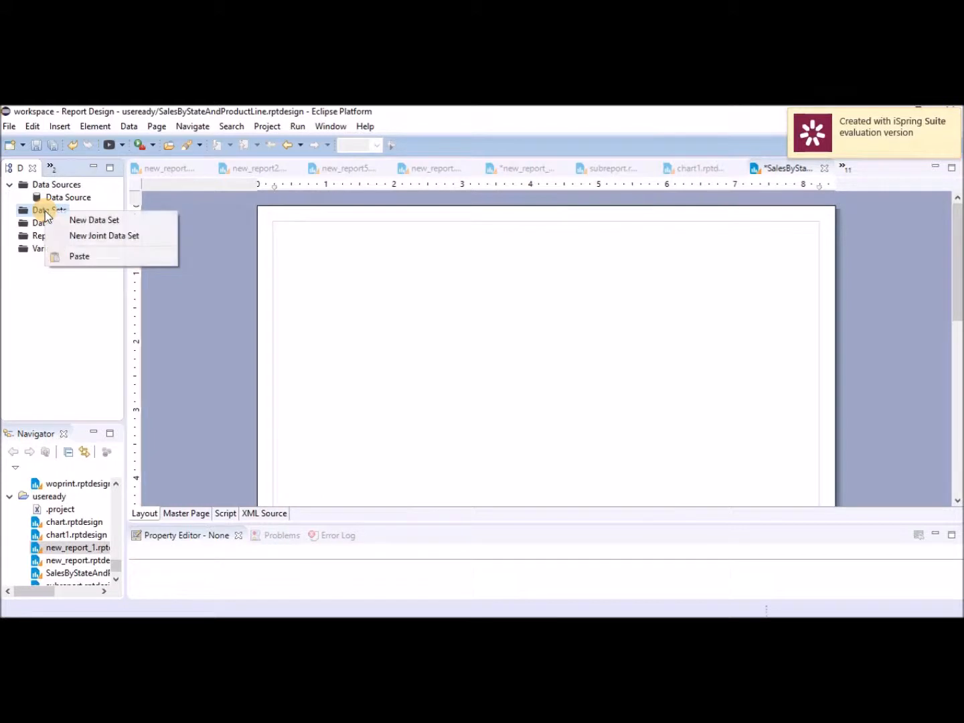
pyautogui.click(71, 219)
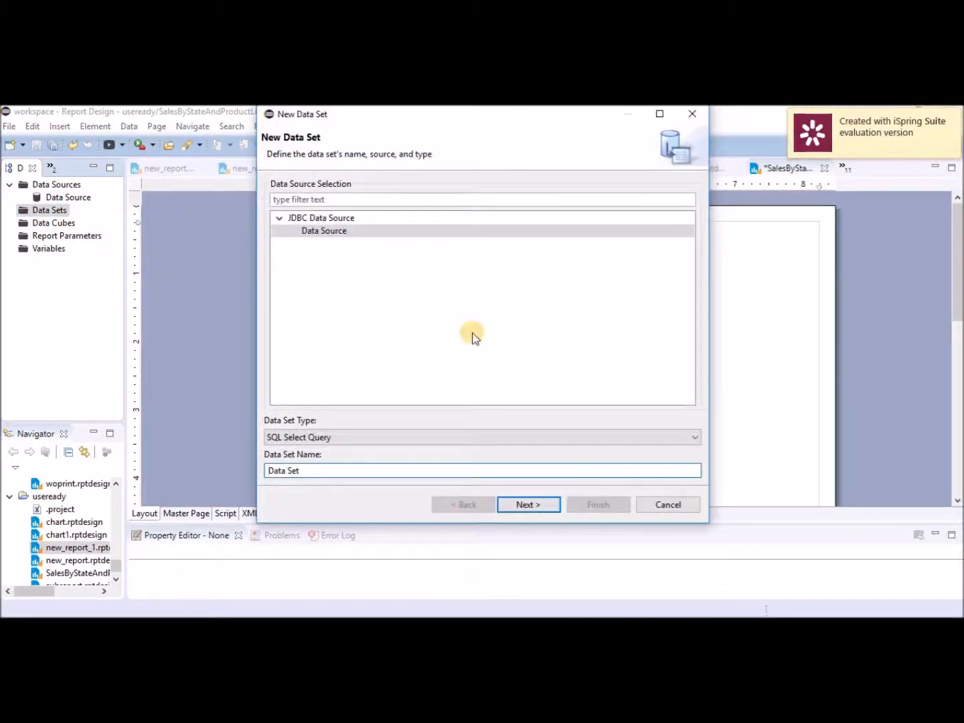
pyautogui.click(534, 505)
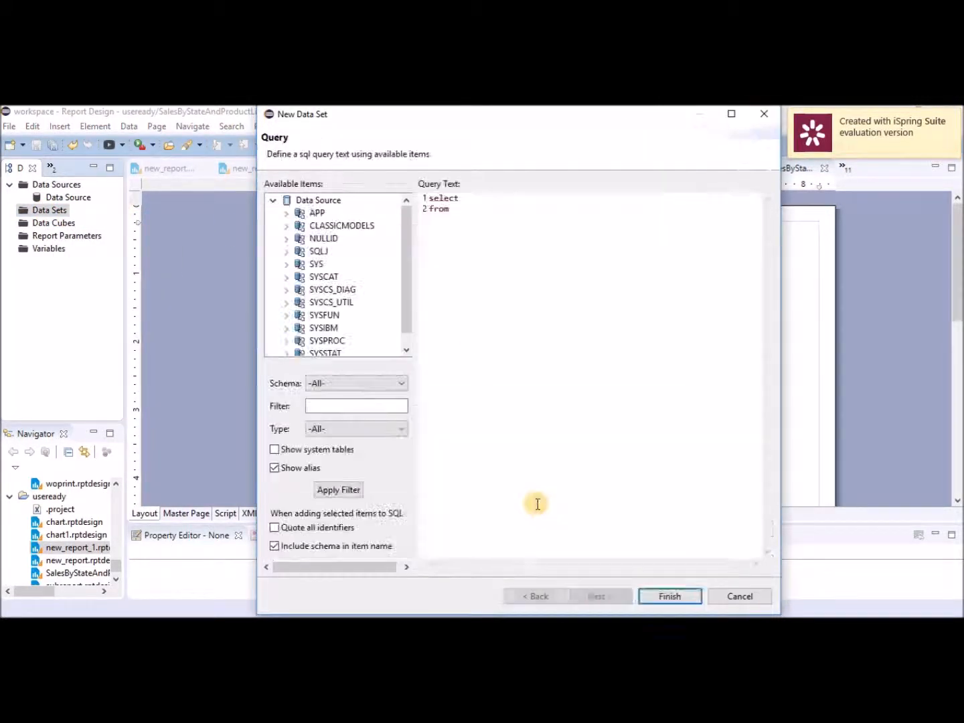
pyautogui.hotkey('ctrl', 'a')
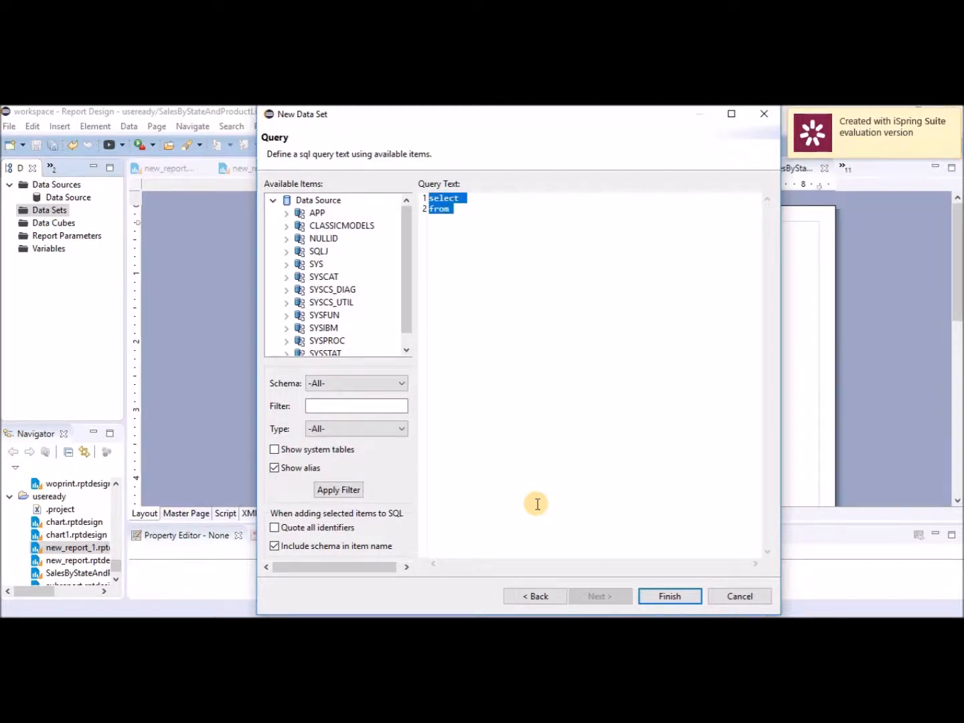
pyautogui.write("SELECT Customers.state, Orderdetails.quantityOrdered, Orderdetails.priceEach, Products.productline  FROM Customers INNER JOIN Orders ON Customers.customerNumber = Orders.customerNumber INNER JOIN Orderdetails ON Orders.orderNumber = Orderdetails.orderNumber INNER JOIN Products ON Orderdetails.productCode = Products.productCode  WHERE Customers.country = 'USA'")
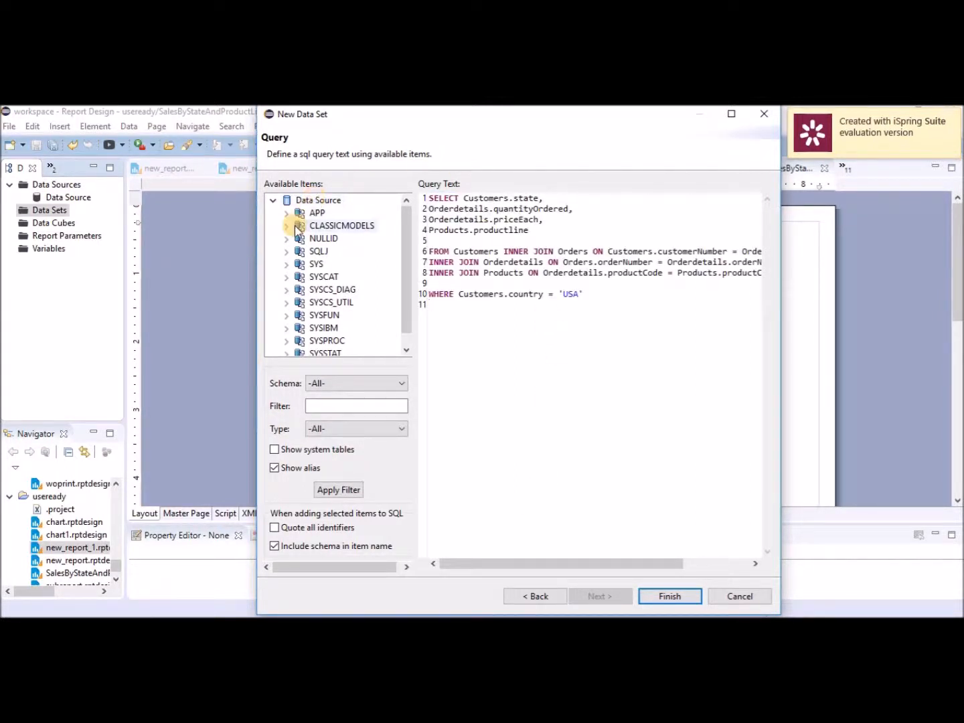
pyautogui.click(287, 225)
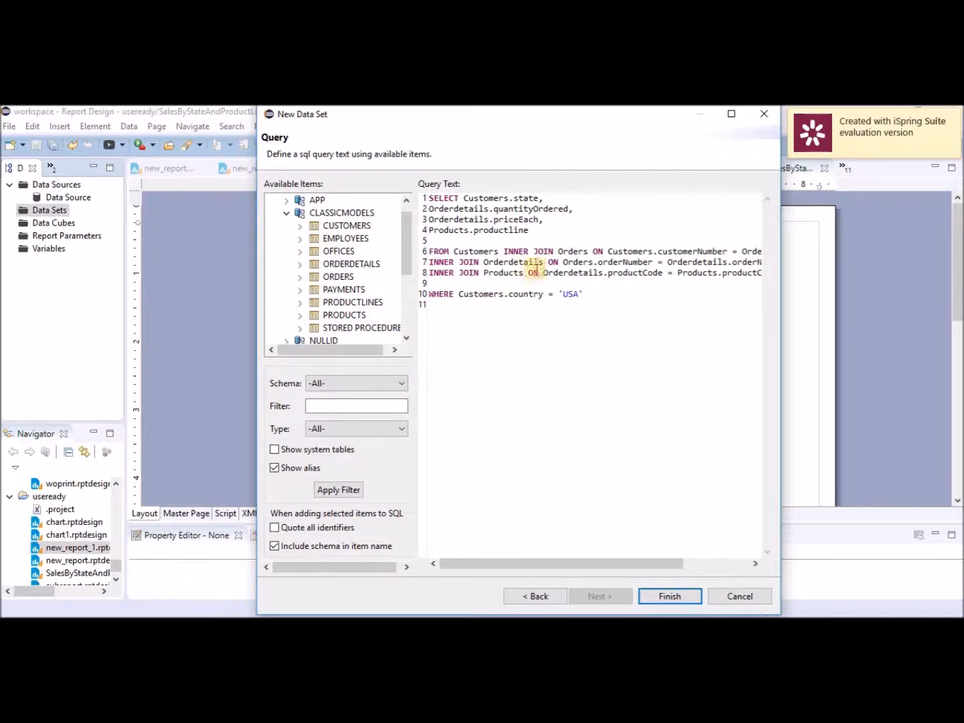
pyautogui.click(670, 597)
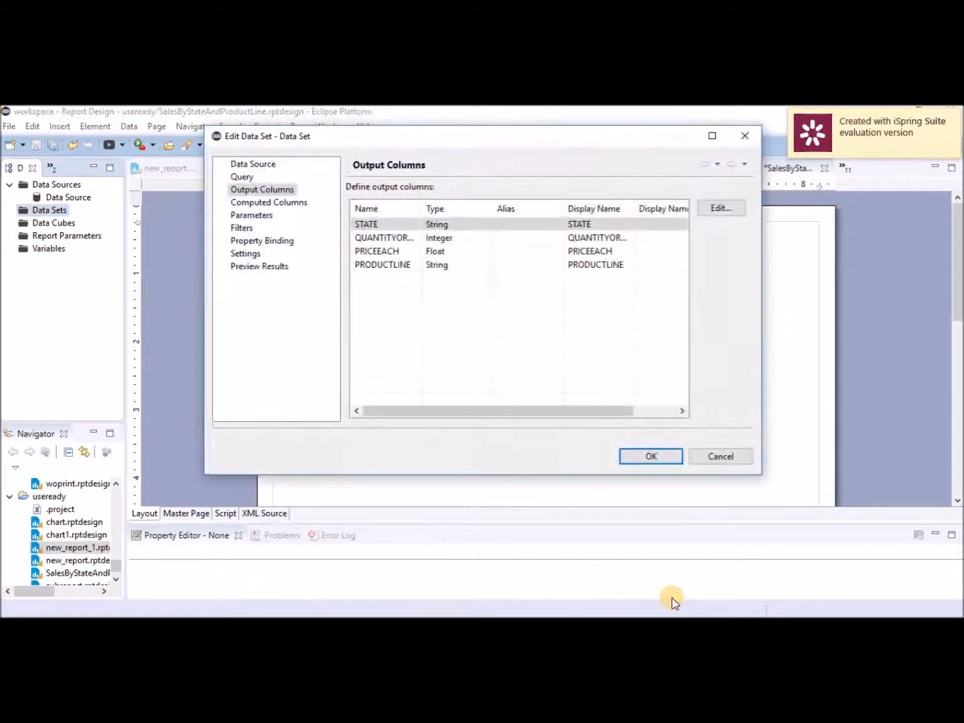
pyautogui.click(256, 268)
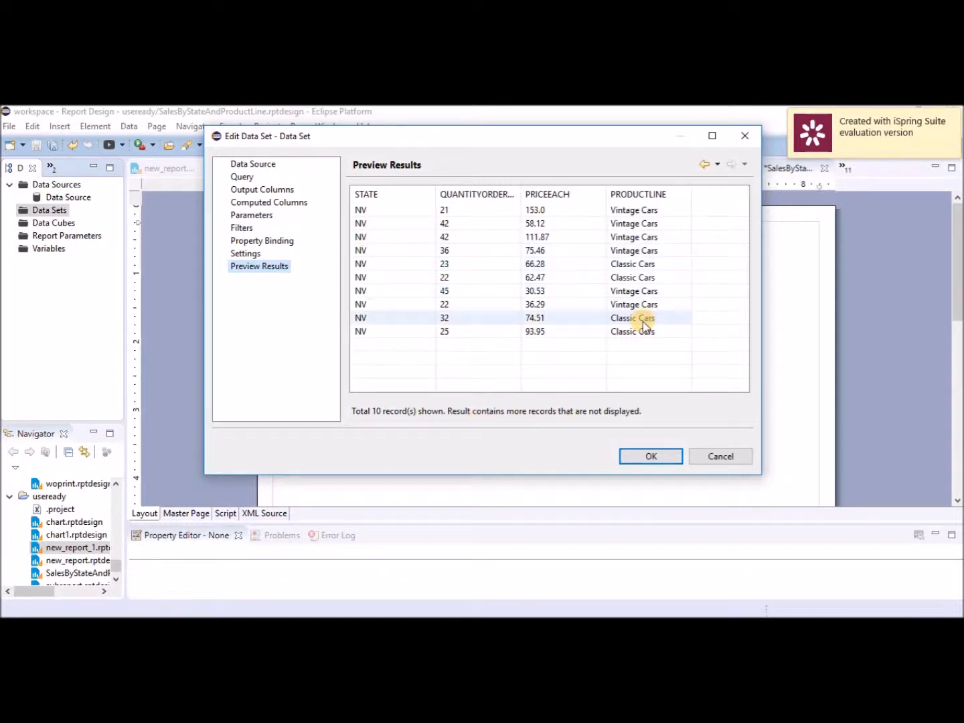
pyautogui.click(651, 456)
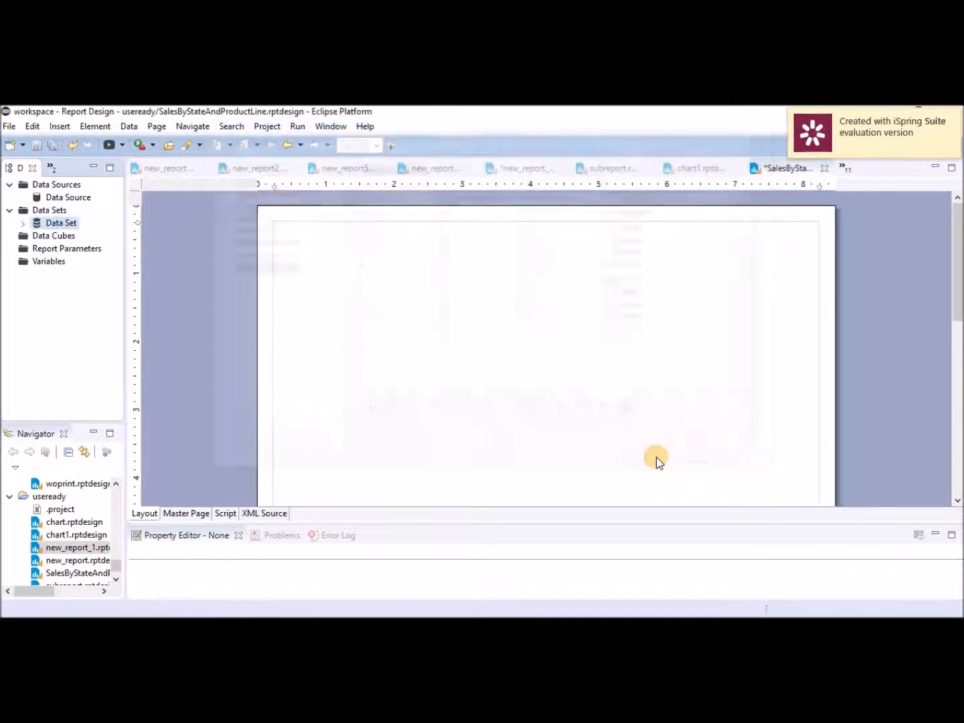
# - Set the number of preview rows for the Data Set Editor to 500 in the Report Design preferences
pyautogui.click(331, 126)
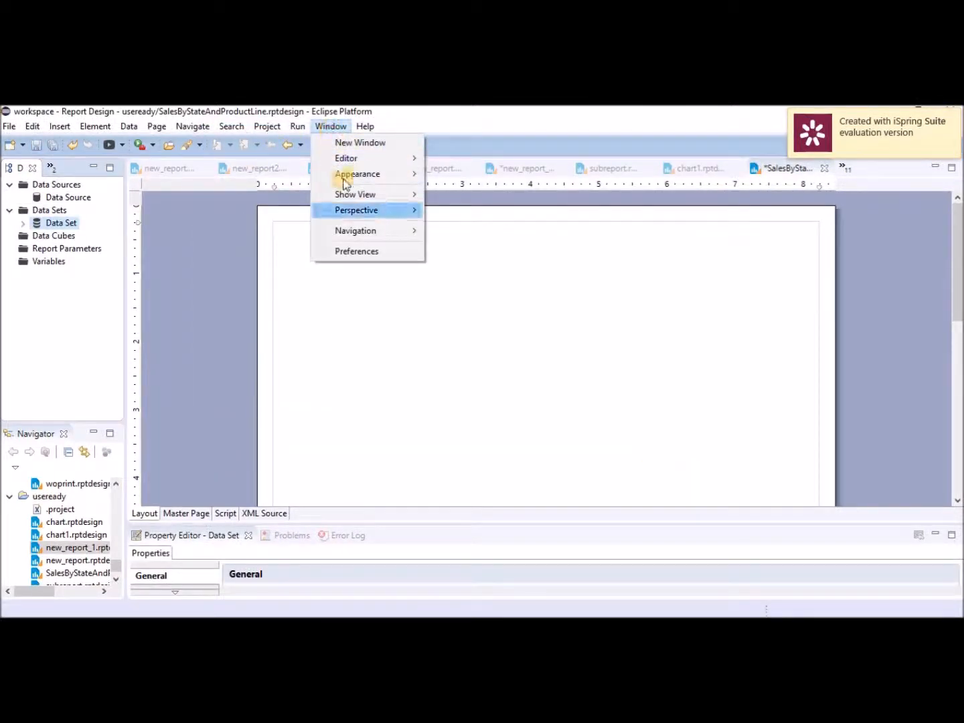
pyautogui.click(371, 251)
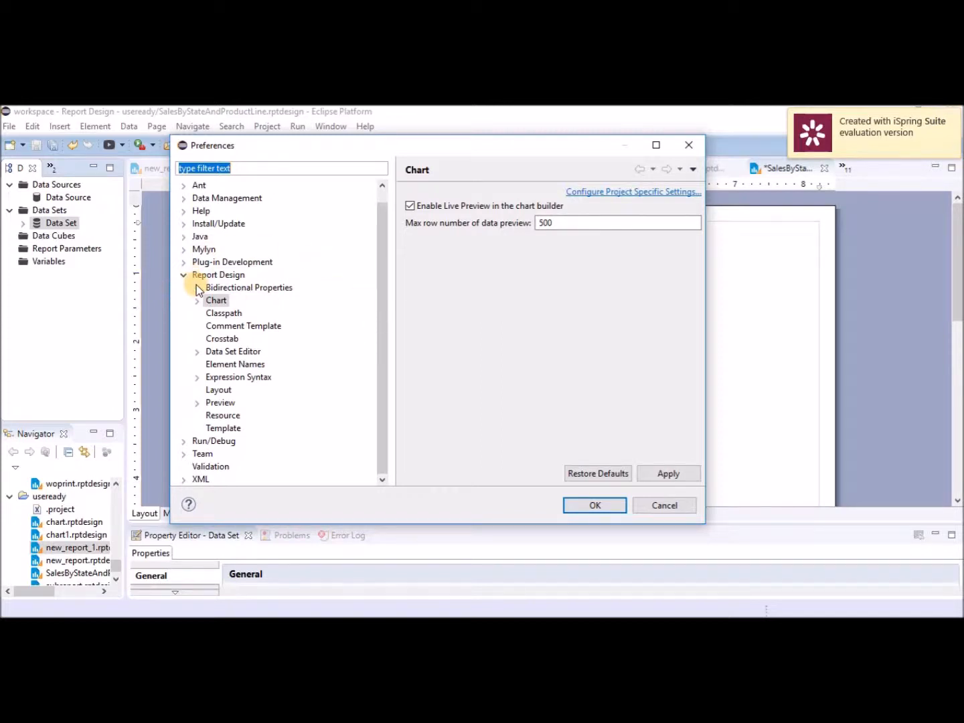
pyautogui.click(219, 275)
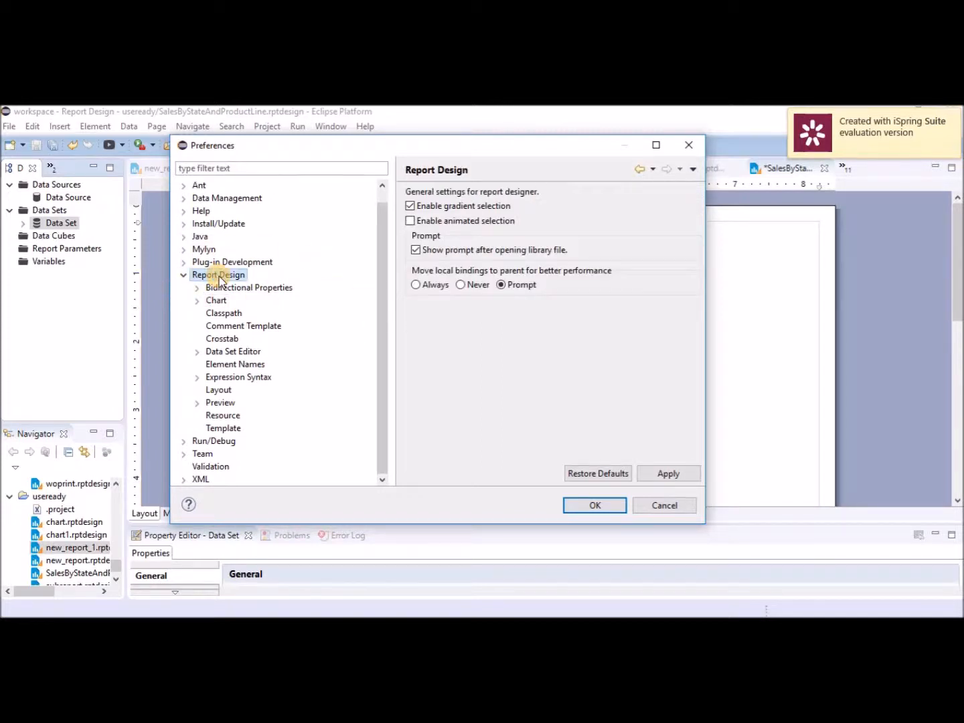
pyautogui.press('Home')
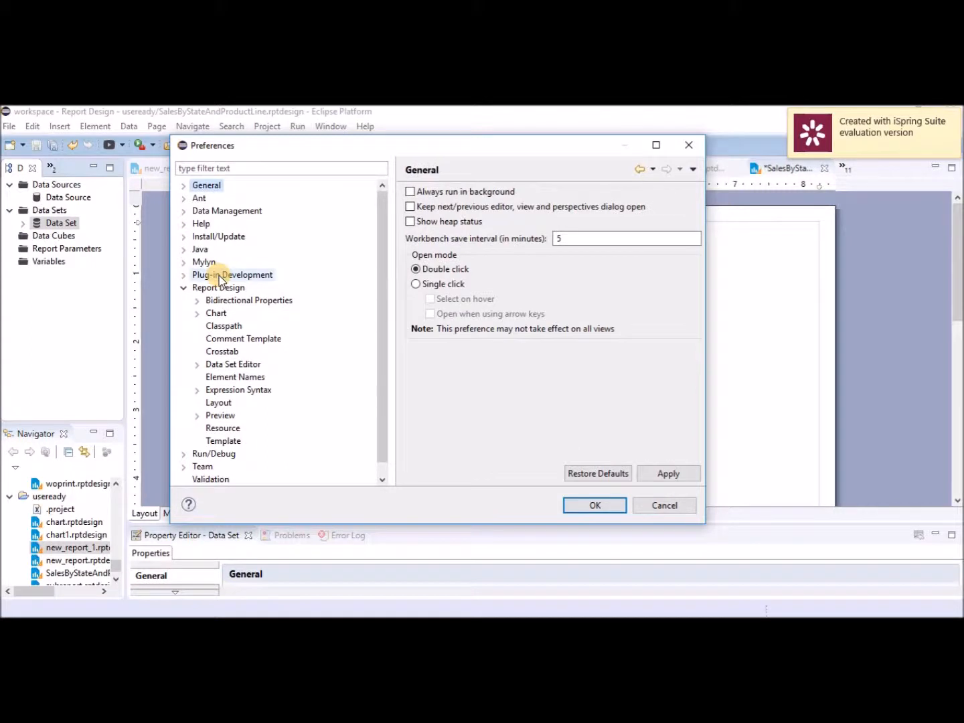
pyautogui.click(215, 365)
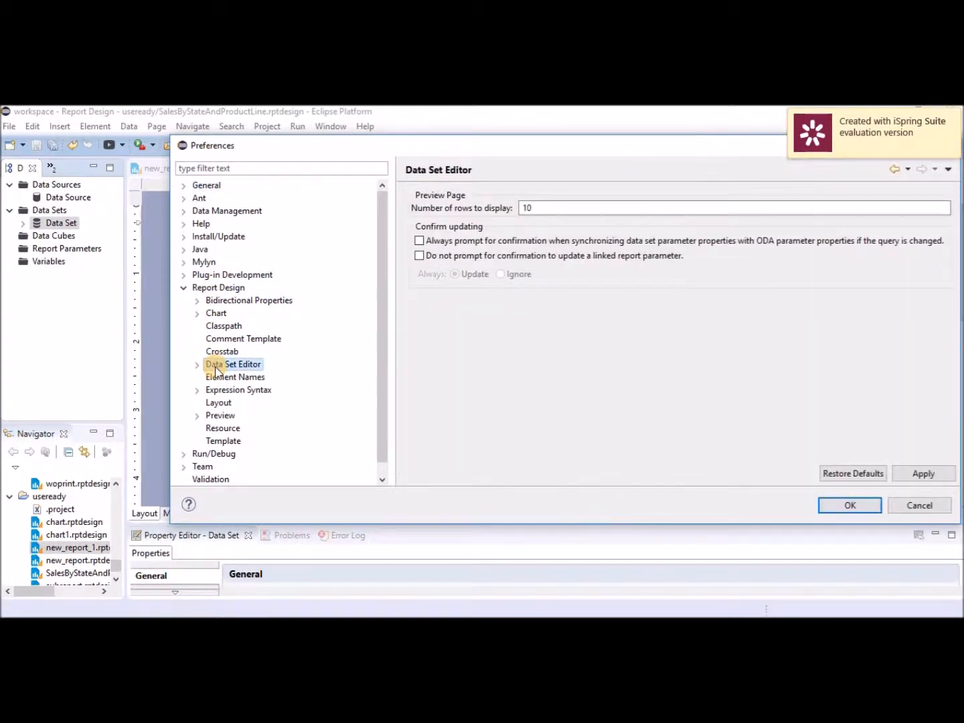
pyautogui.doubleClick(551, 208)
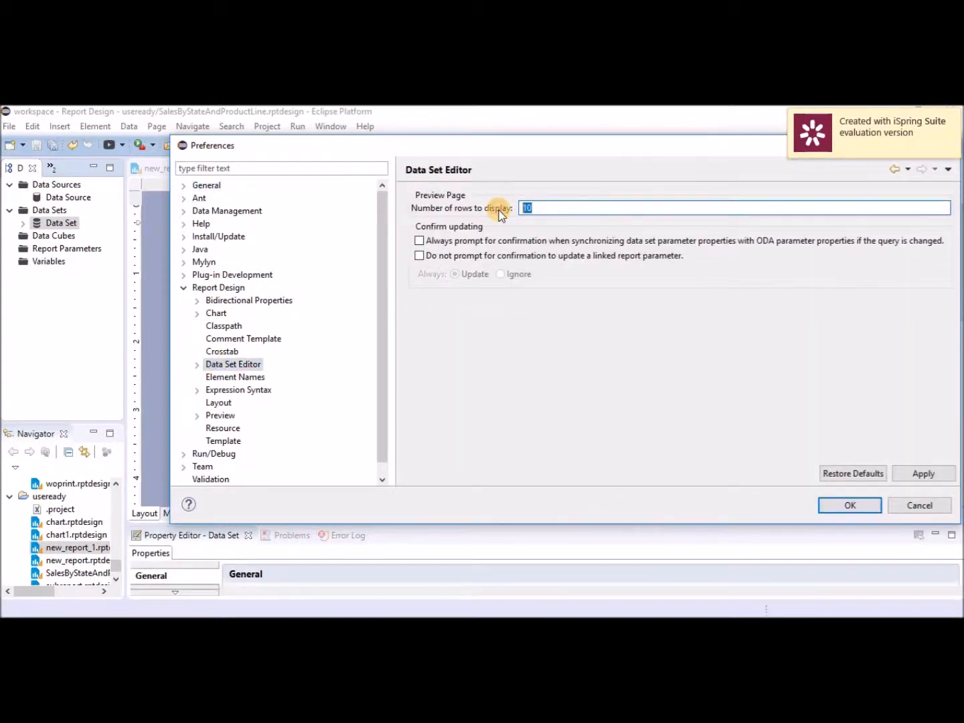
pyautogui.write('500')
pyautogui.click(922, 473)
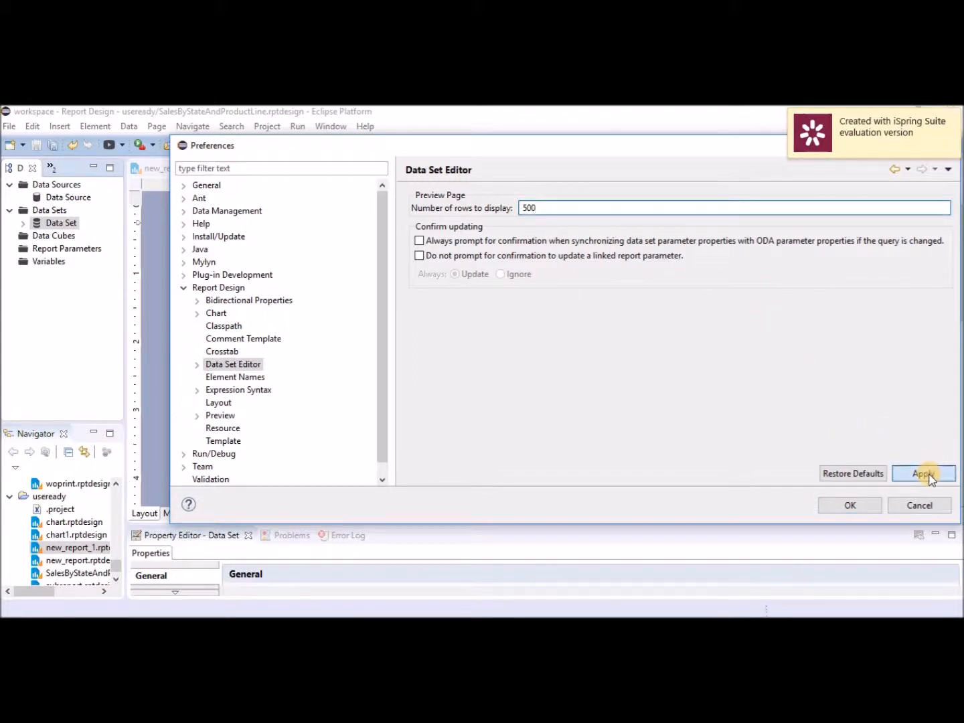
pyautogui.click(845, 503)
# - Reopen the data set and look through its preview results with the larger row limit
pyautogui.doubleClick(62, 222)
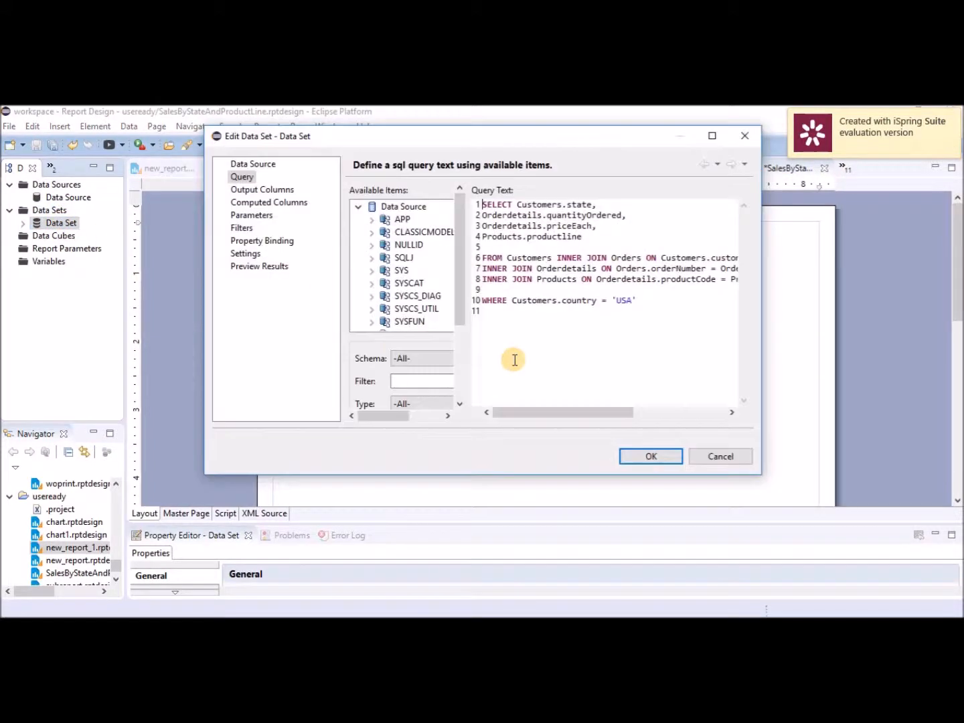
pyautogui.click(263, 271)
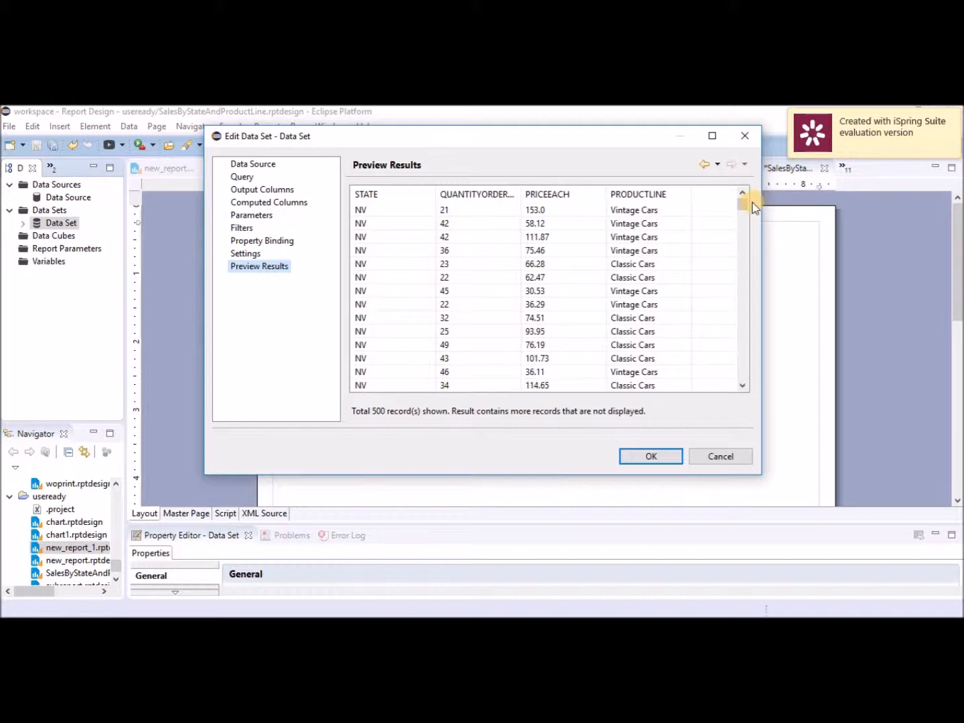
pyautogui.moveTo(745, 209)
pyautogui.mouseDown()
pyautogui.moveTo(747, 228)
pyautogui.moveTo(744, 205)
pyautogui.mouseUp()
pyautogui.moveTo(744, 206); pyautogui.dragTo(733, 160)
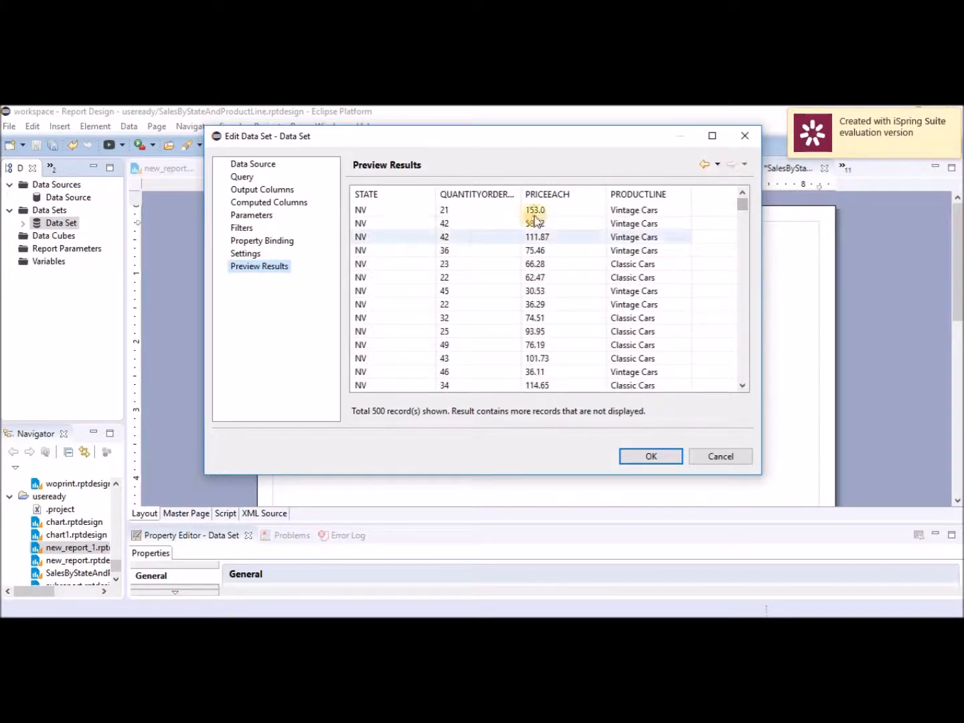
pyautogui.click(663, 462)
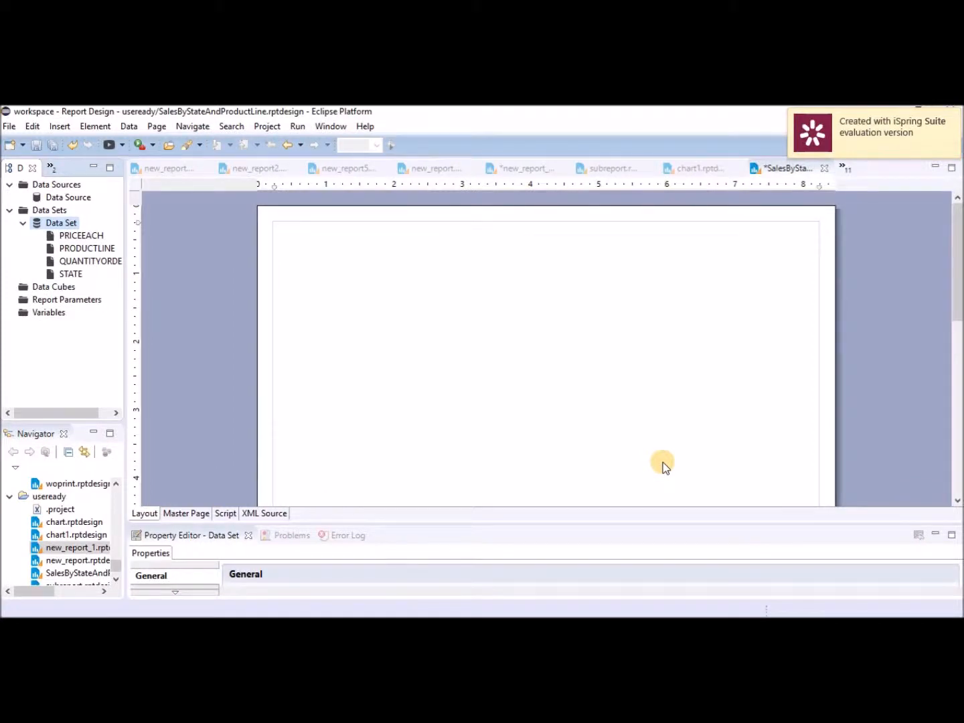
# - Start a new computed column in the data set named EXTENDED_PRICE with the Decimal data type
pyautogui.doubleClick(70, 222)
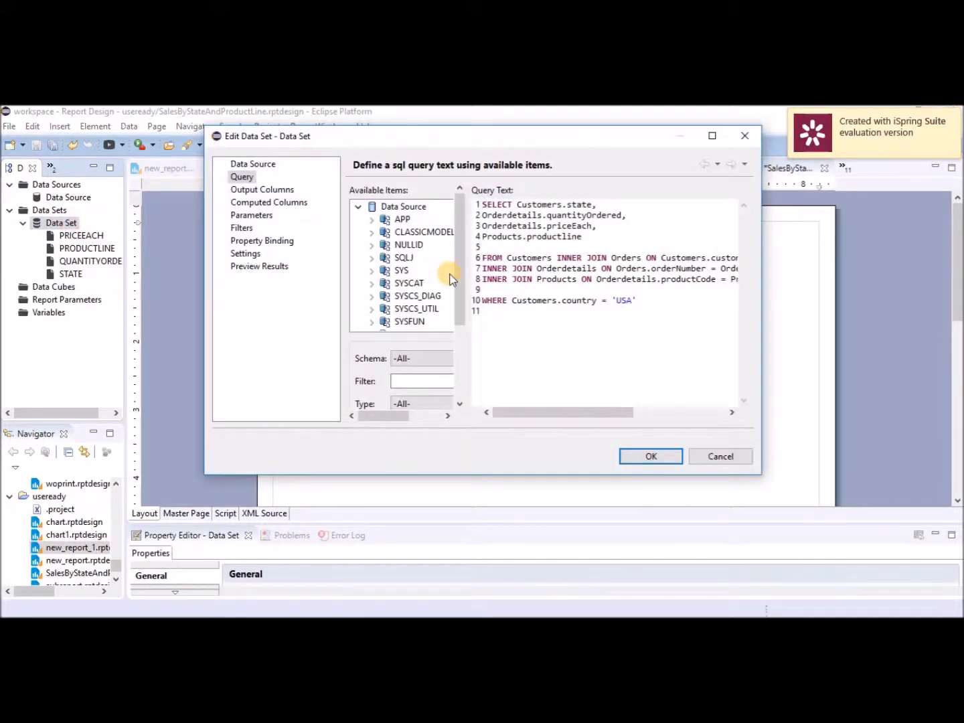
pyautogui.click(241, 202)
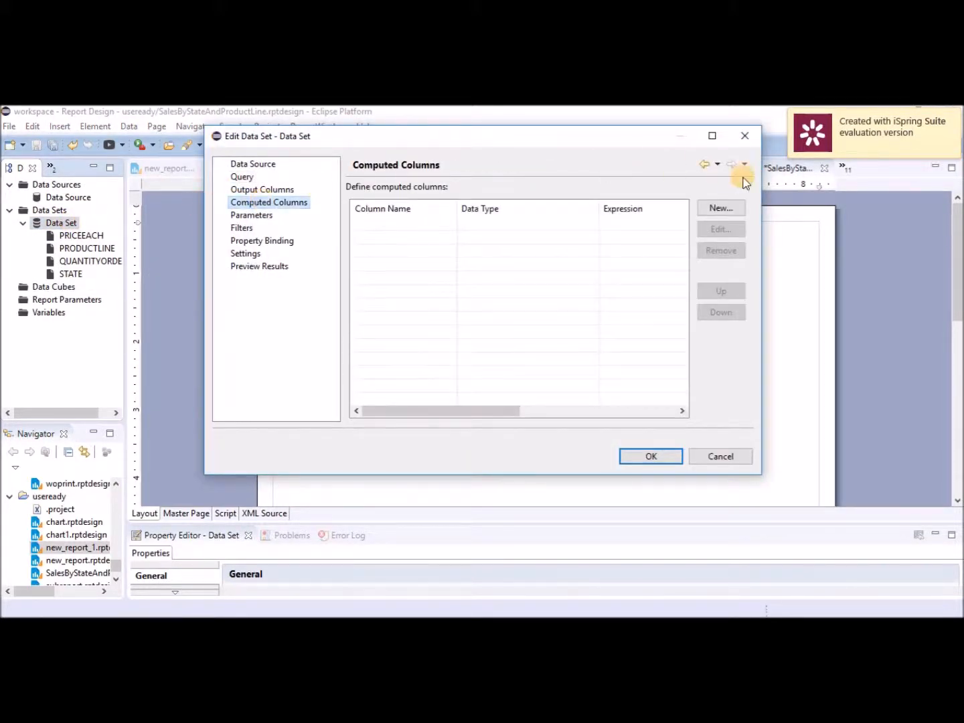
pyautogui.click(720, 209)
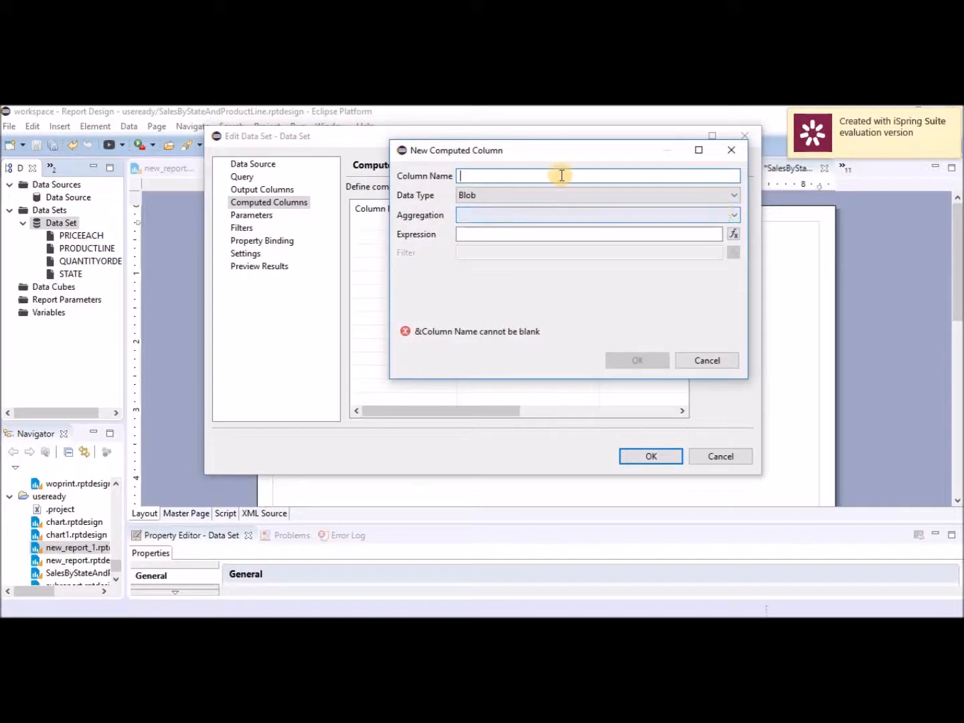
pyautogui.write('EXTENDED_PRICE')
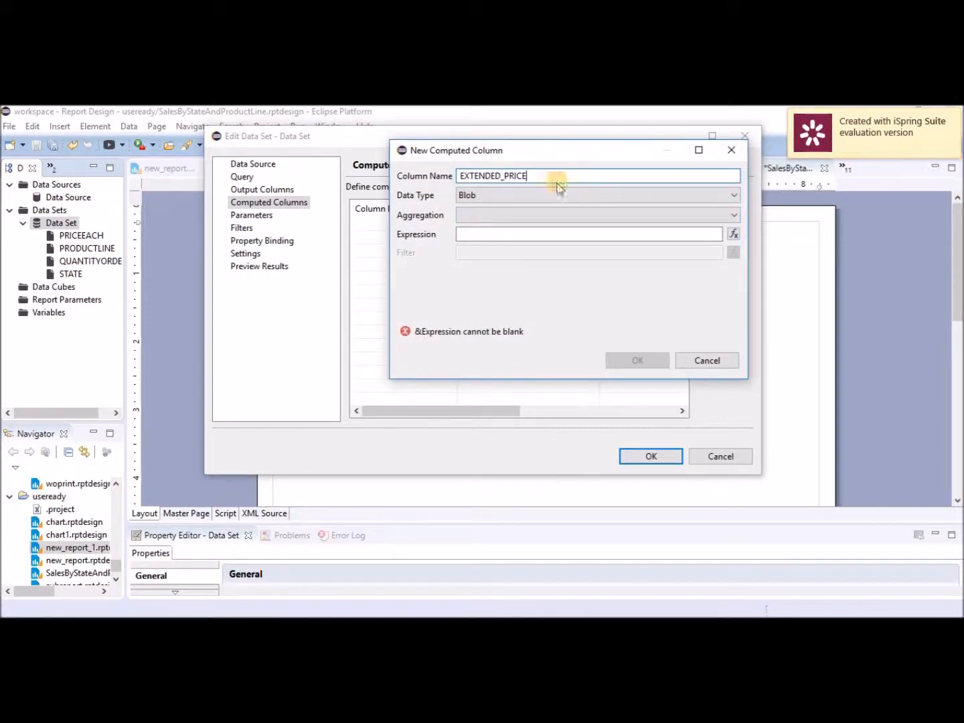
pyautogui.click(603, 194)
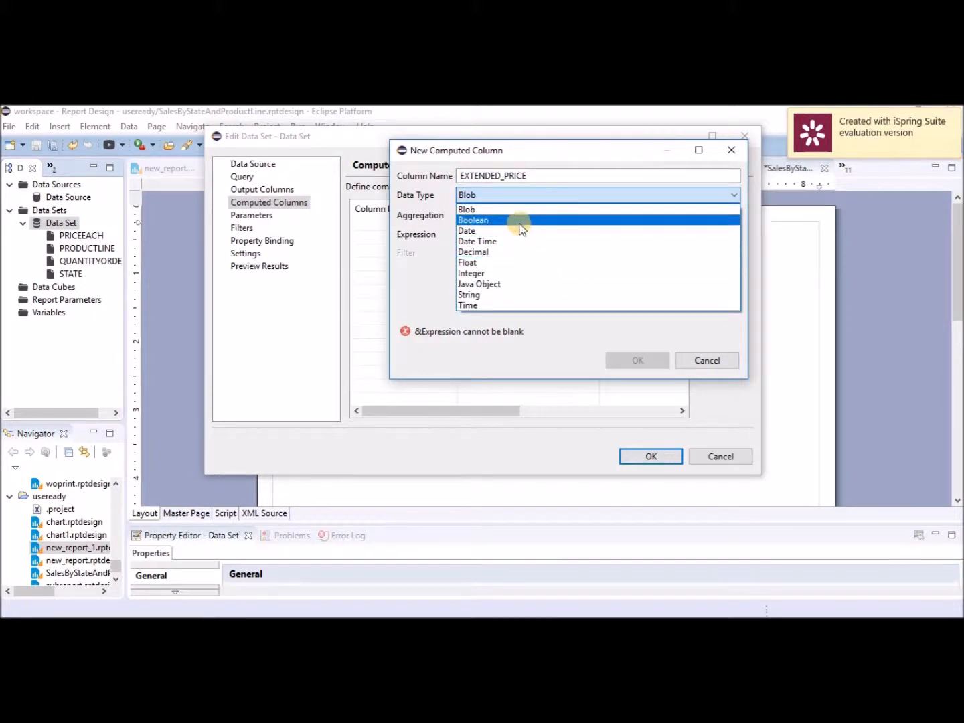
pyautogui.click(520, 252)
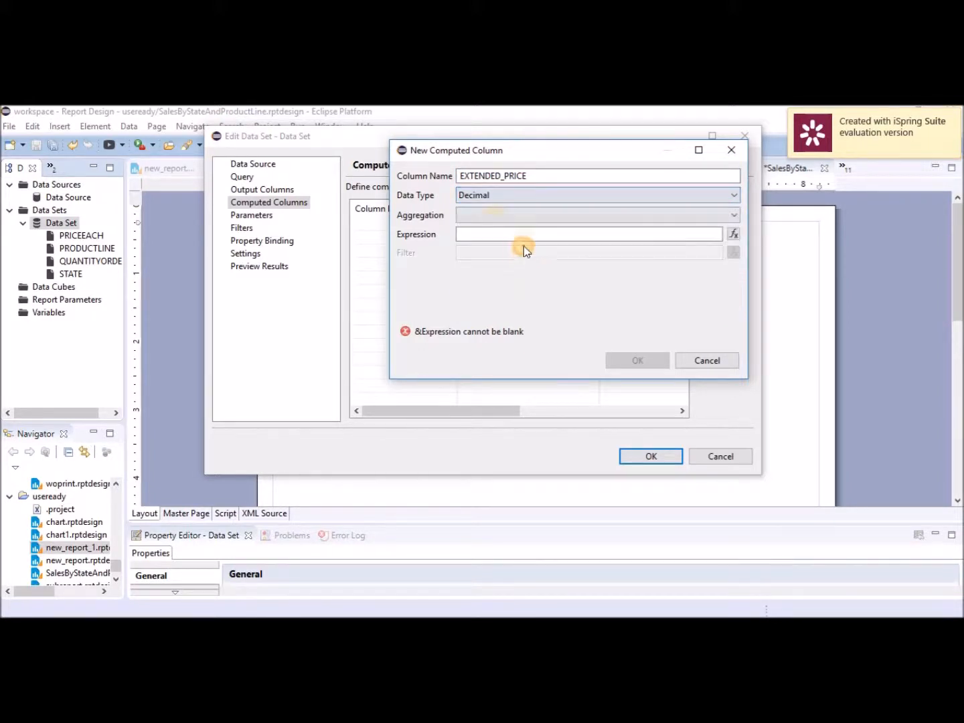
# - Build the computed column's expression as row["QUANTITYORDERED"]*row["PRICEEACH"] and add the column to the data set
pyautogui.click(733, 234)
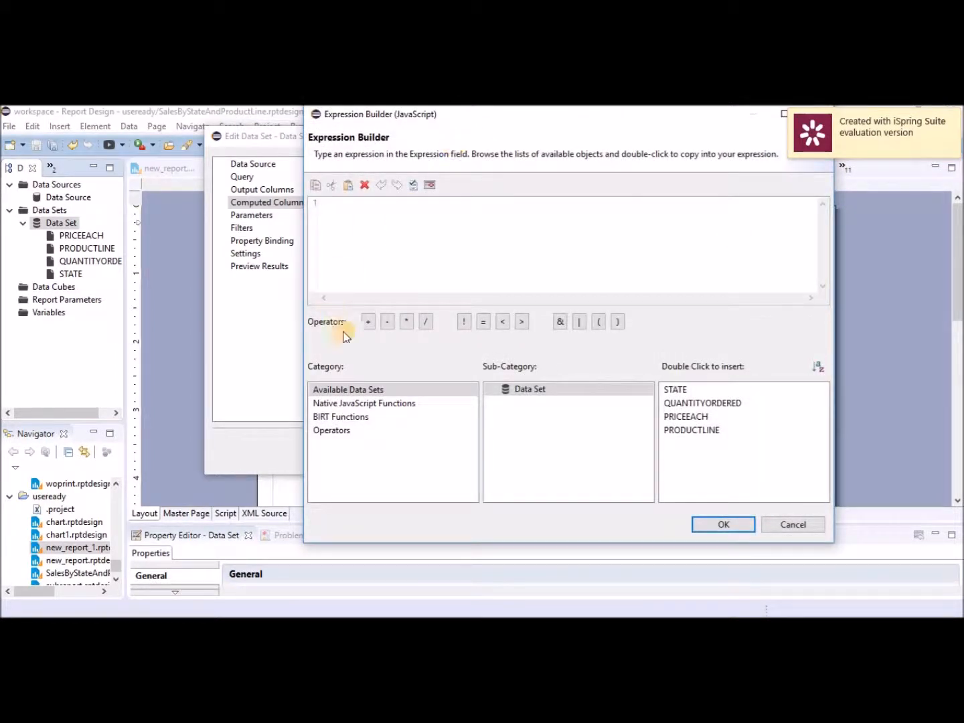
pyautogui.doubleClick(737, 402)
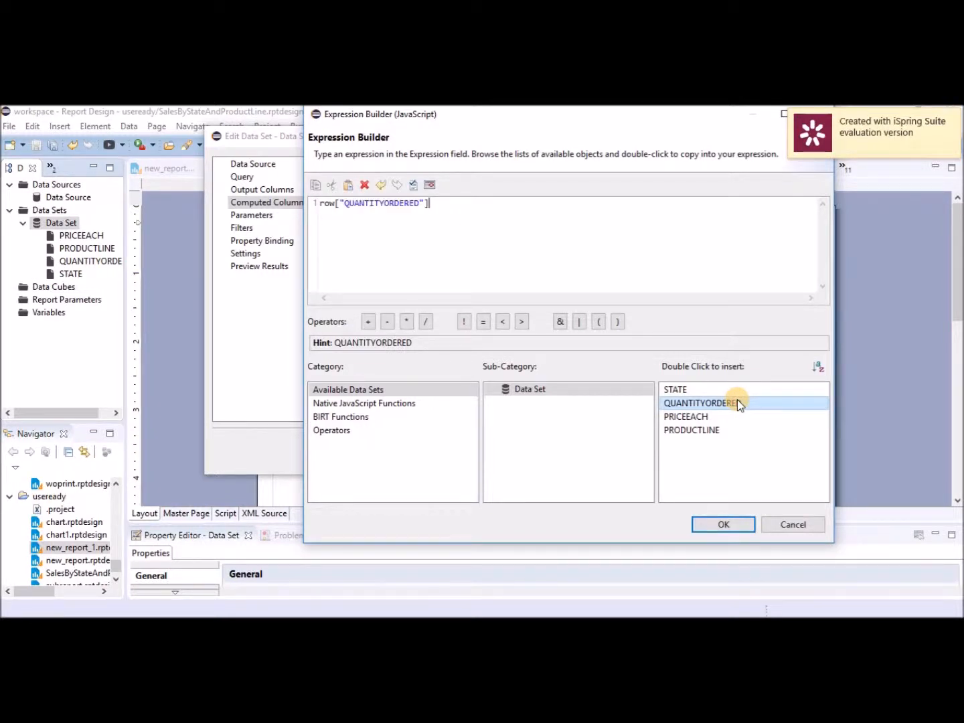
pyautogui.write('*')
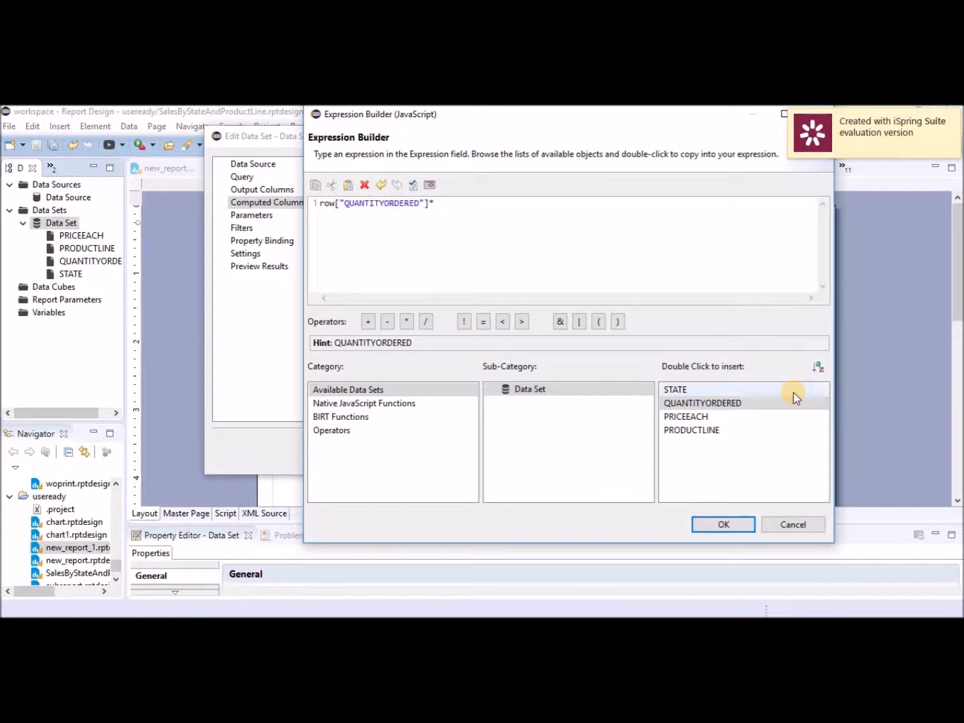
pyautogui.doubleClick(718, 420)
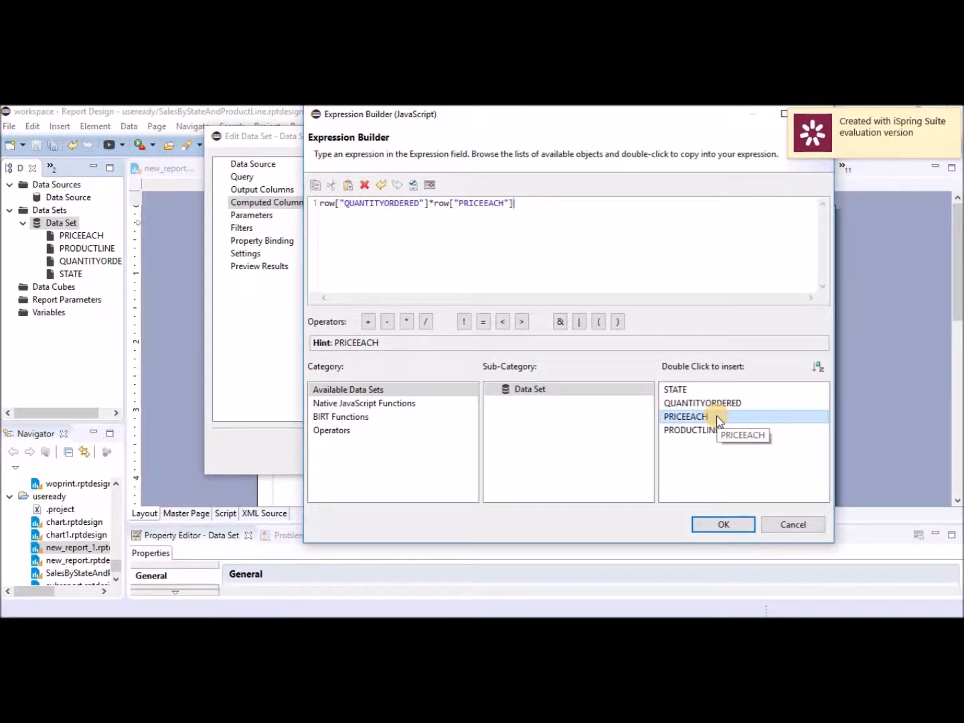
pyautogui.click(731, 525)
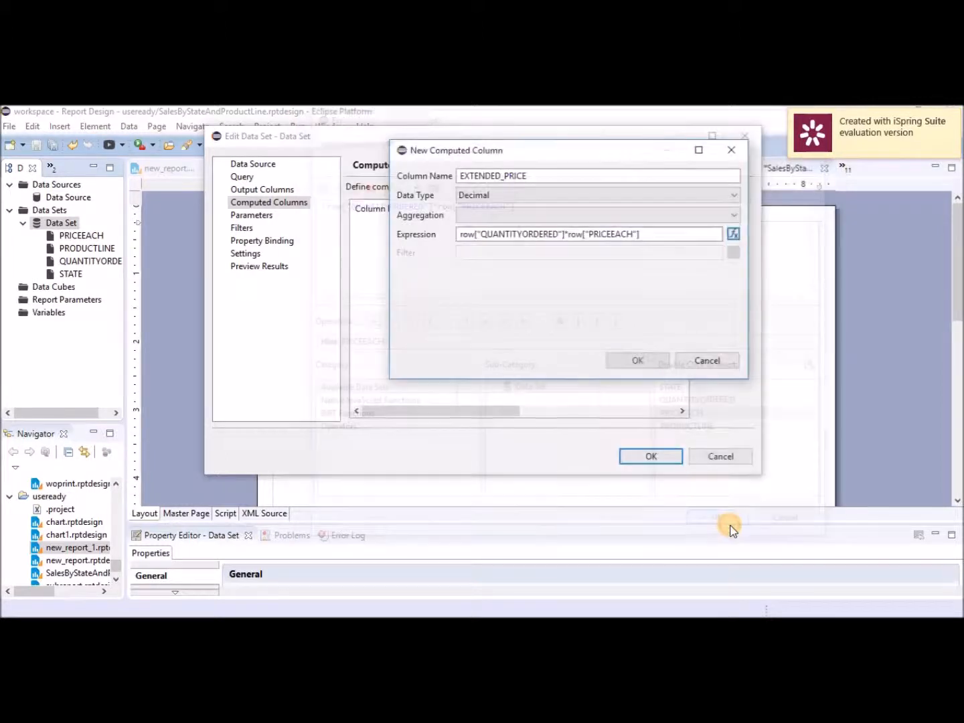
pyautogui.click(631, 359)
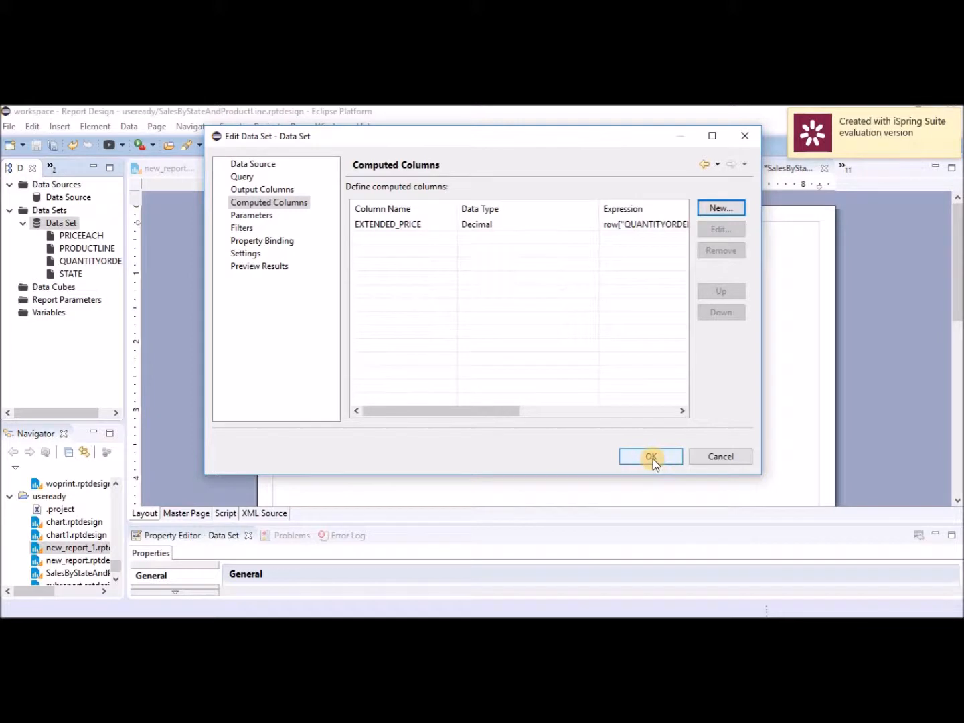
# - Preview the data set results including the EXTENDED_PRICE column, and accept the data set changes
pyautogui.click(261, 267)
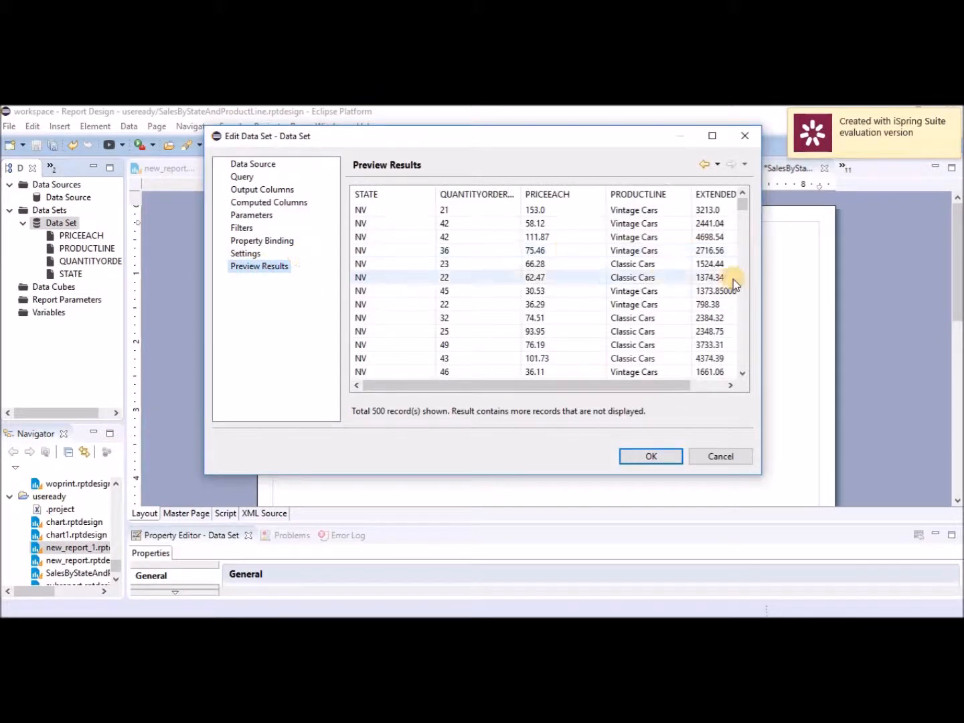
pyautogui.moveTo(499, 385); pyautogui.dragTo(734, 398)
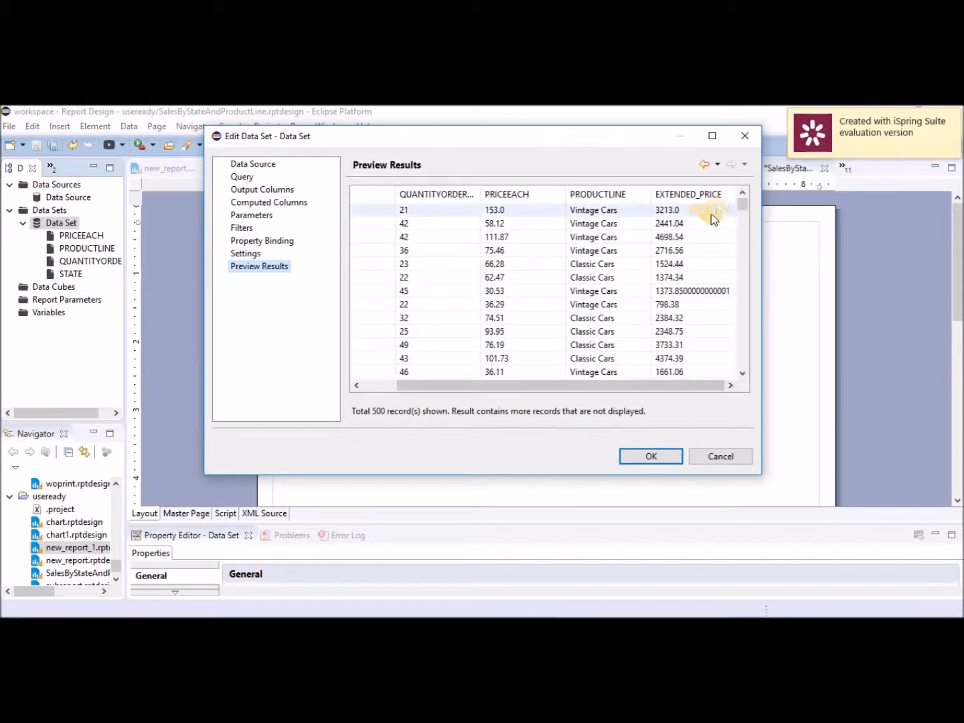
pyautogui.click(648, 458)
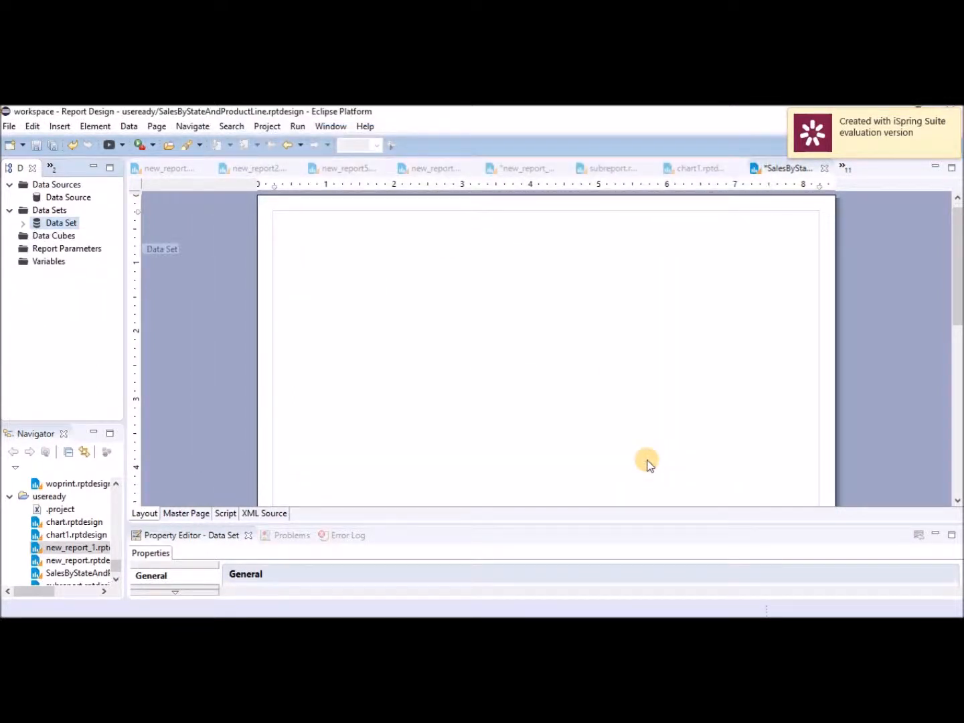
# - Start a new data cube on the primary data set and add STATE as a group dimension with the default group name
pyautogui.click(46, 235)
pyautogui.rightClick(45, 235)
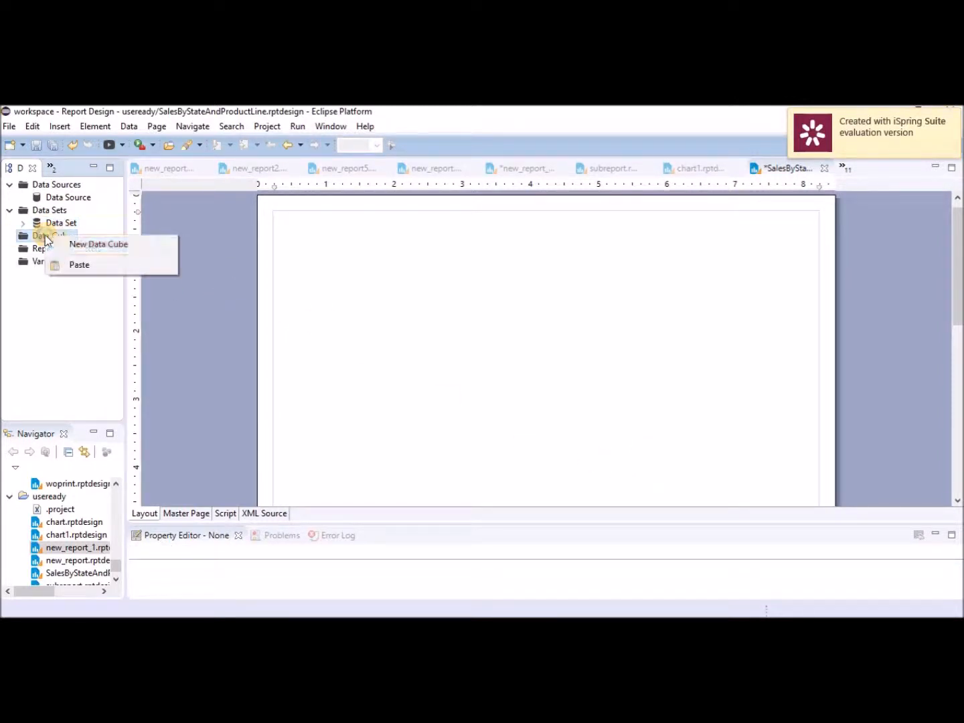
pyautogui.click(100, 248)
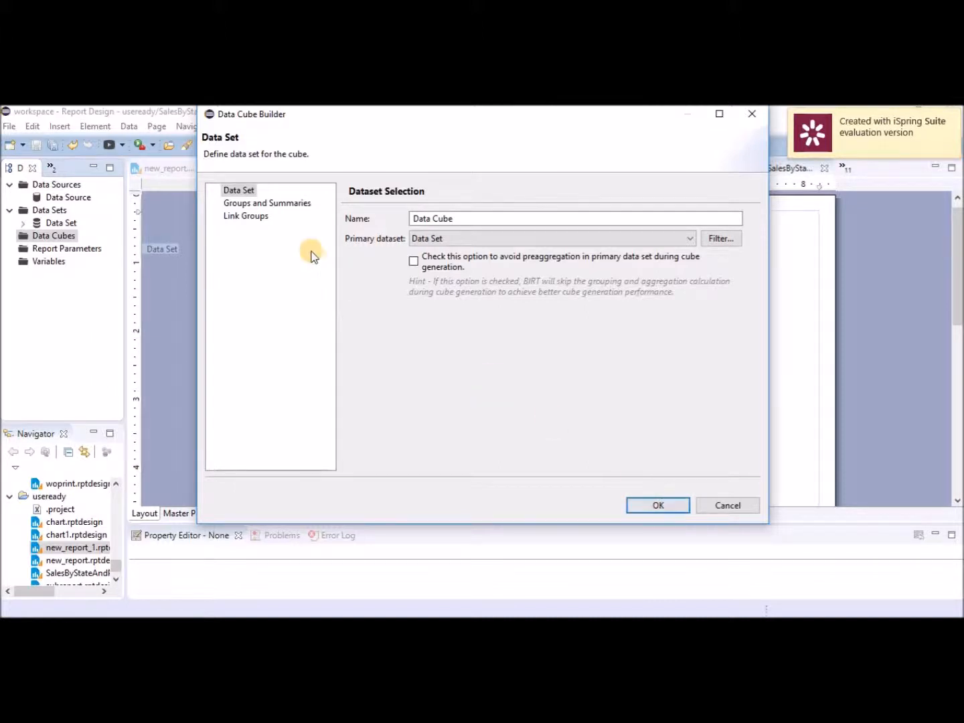
pyautogui.click(282, 205)
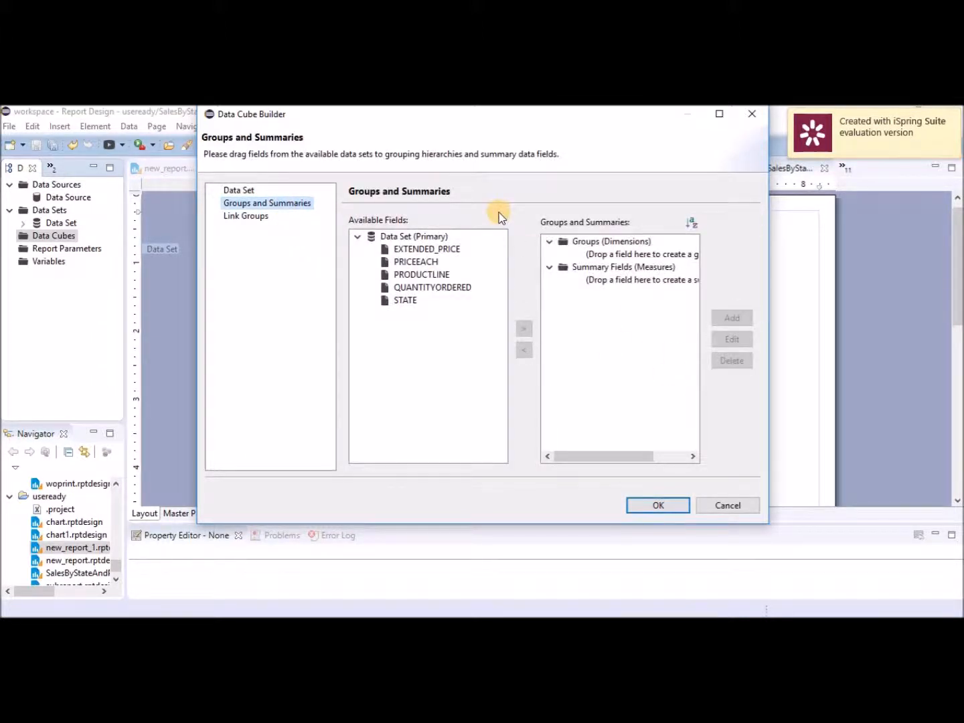
pyautogui.moveTo(409, 300); pyautogui.dragTo(618, 256)
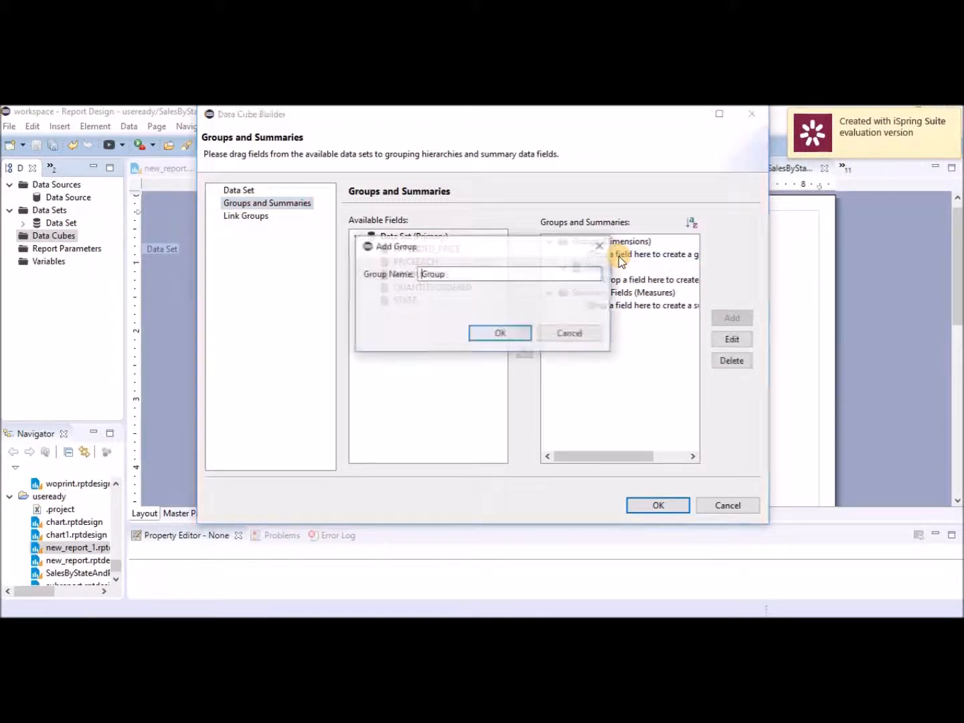
pyautogui.click(498, 333)
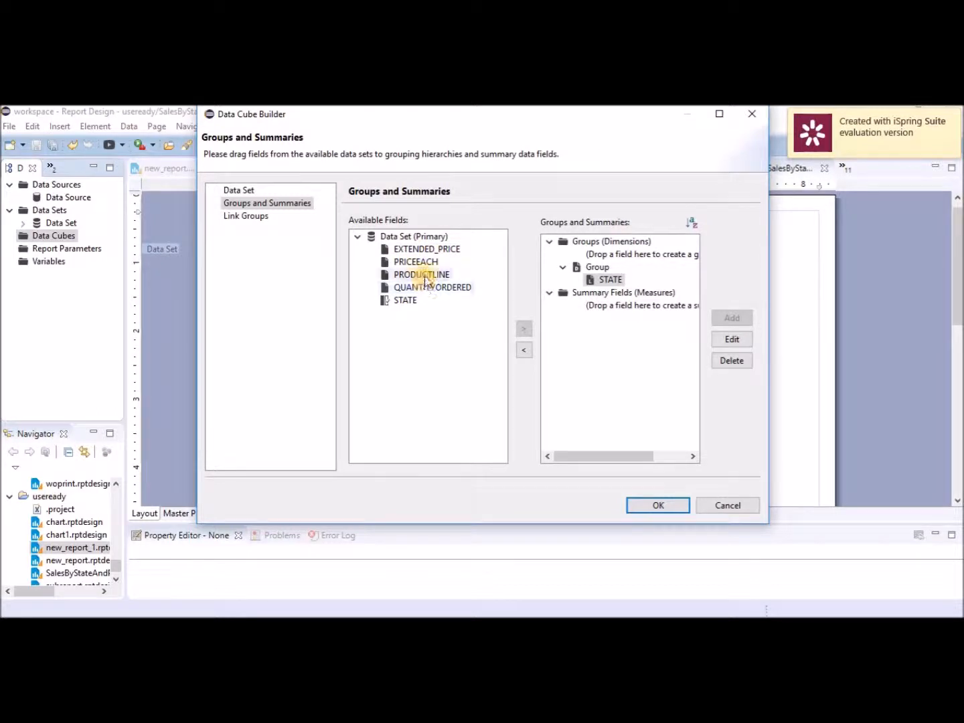
# - Add PRODUCTLINE as a second group and EXTENDED_PRICE as a summary field, and finish the data cube
pyautogui.moveTo(425, 273); pyautogui.dragTo(611, 253)
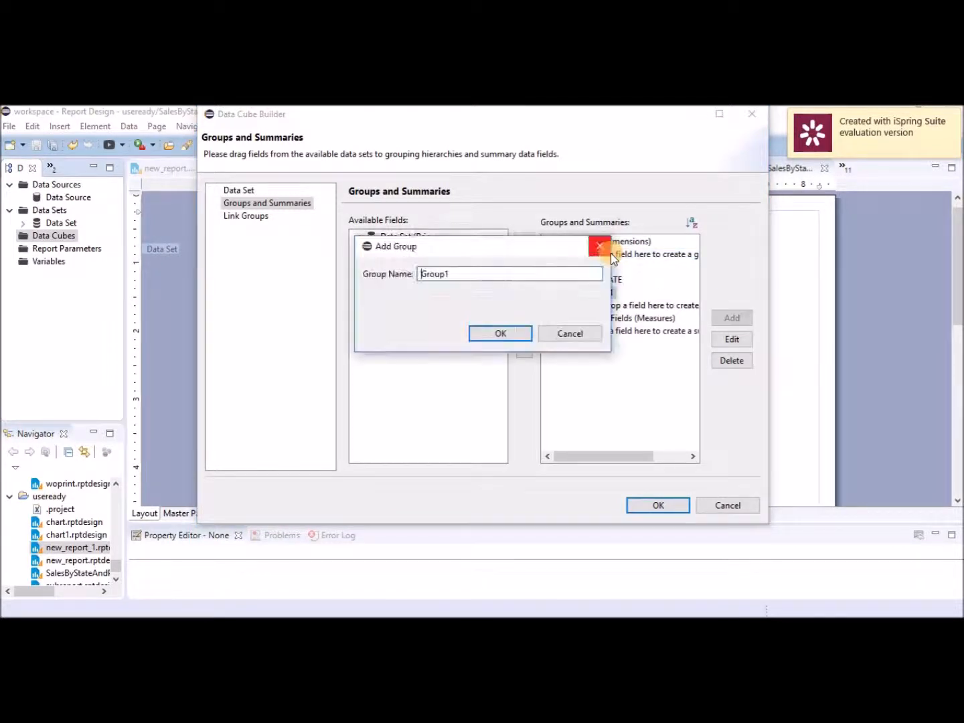
pyautogui.click(500, 333)
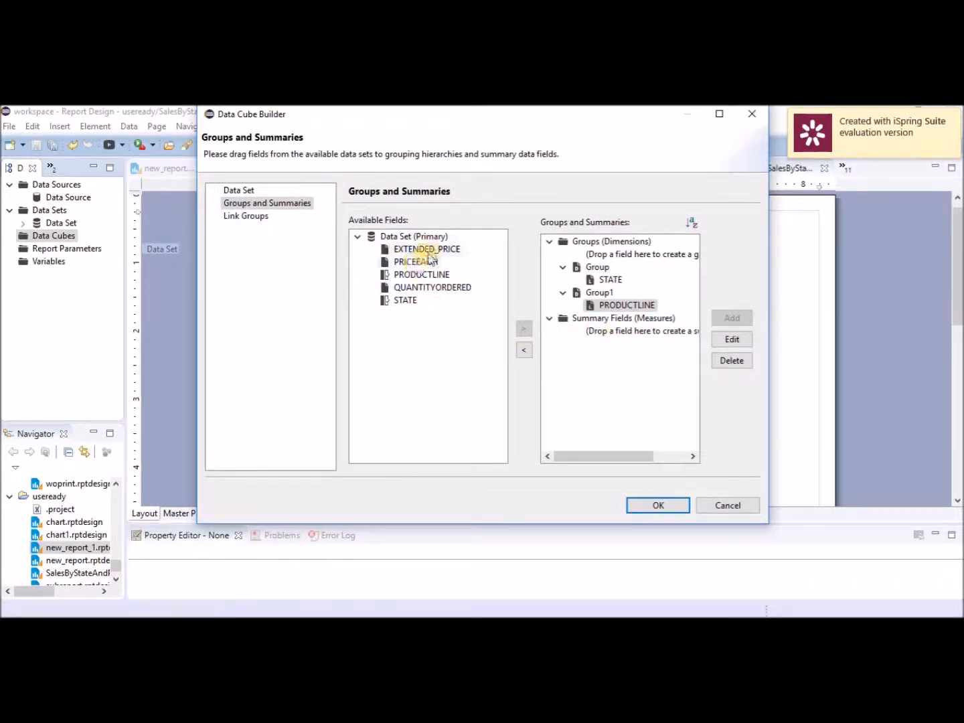
pyautogui.moveTo(426, 252); pyautogui.dragTo(597, 331)
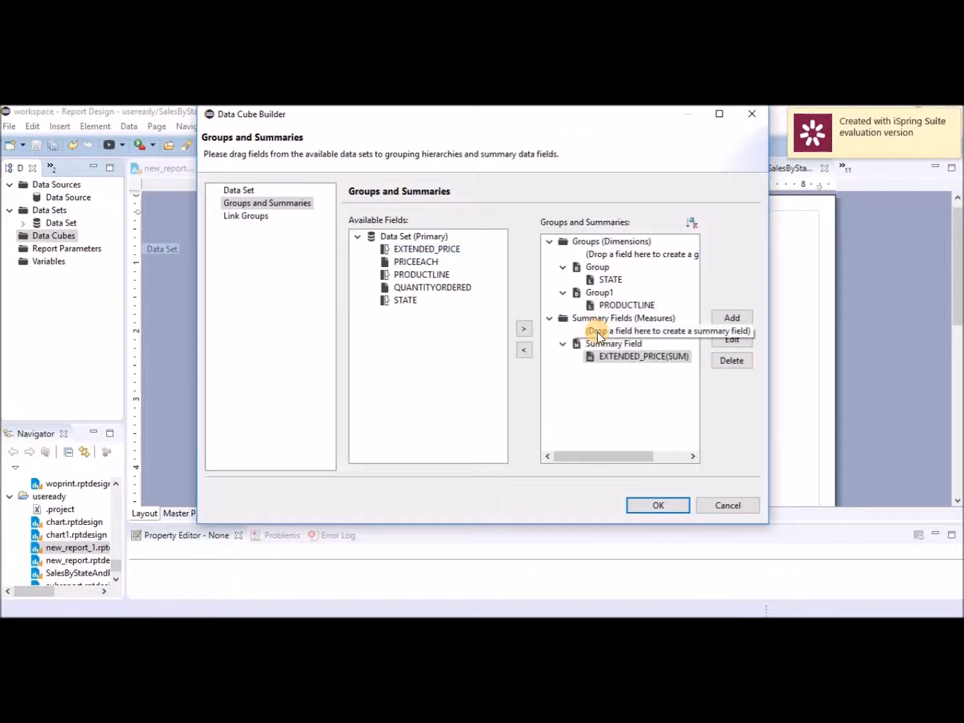
pyautogui.click(665, 507)
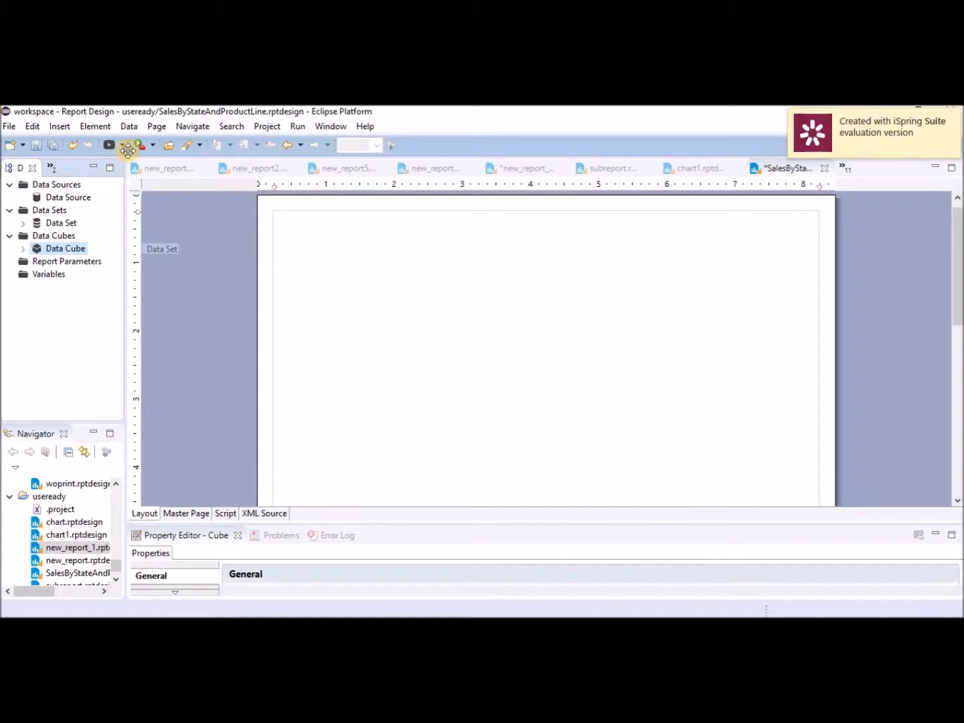
# - Insert a cross tab at the beginning of the empty report layout
pyautogui.click(51, 167)
pyautogui.click(74, 207)
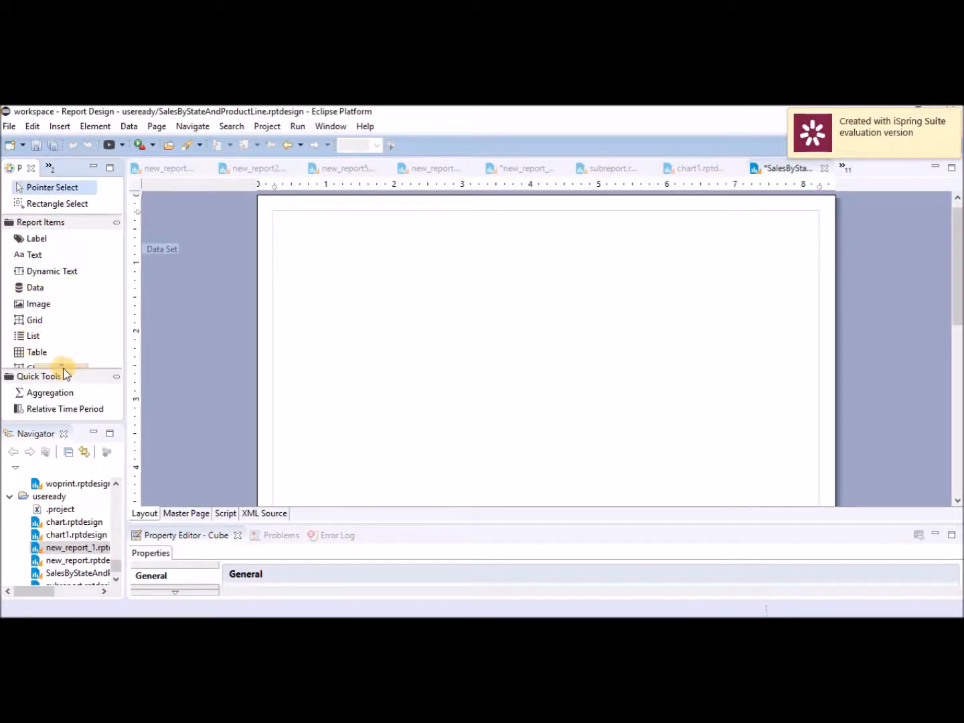
pyautogui.click(63, 367)
pyautogui.moveTo(53, 359); pyautogui.dragTo(329, 316)
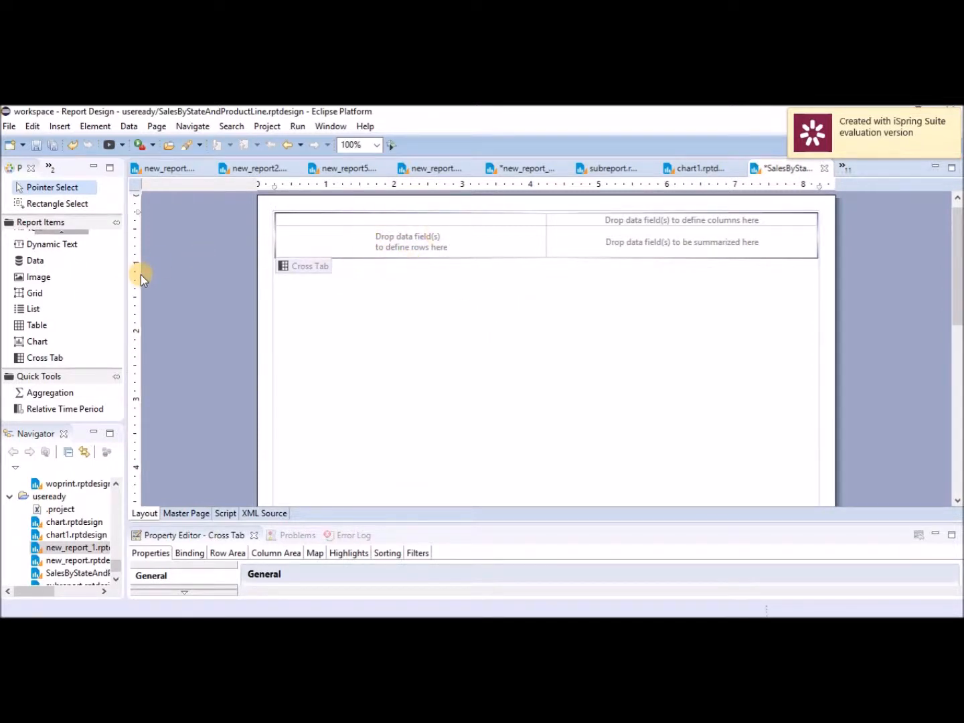
# - Define the cross tab's rows with the data cube's STATE group
pyautogui.click(48, 170)
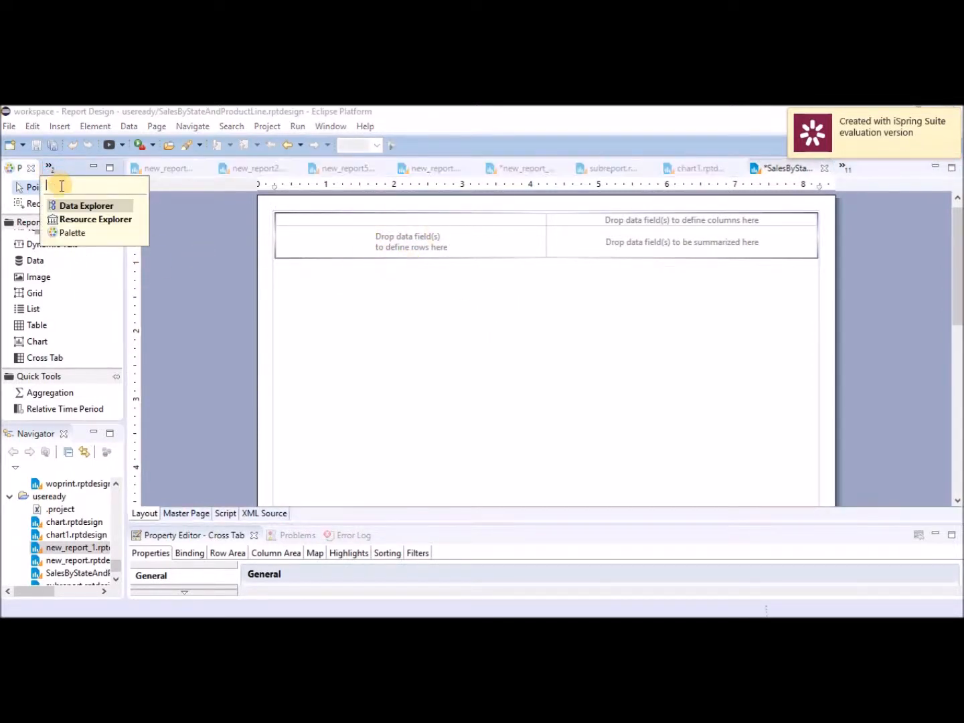
pyautogui.click(73, 207)
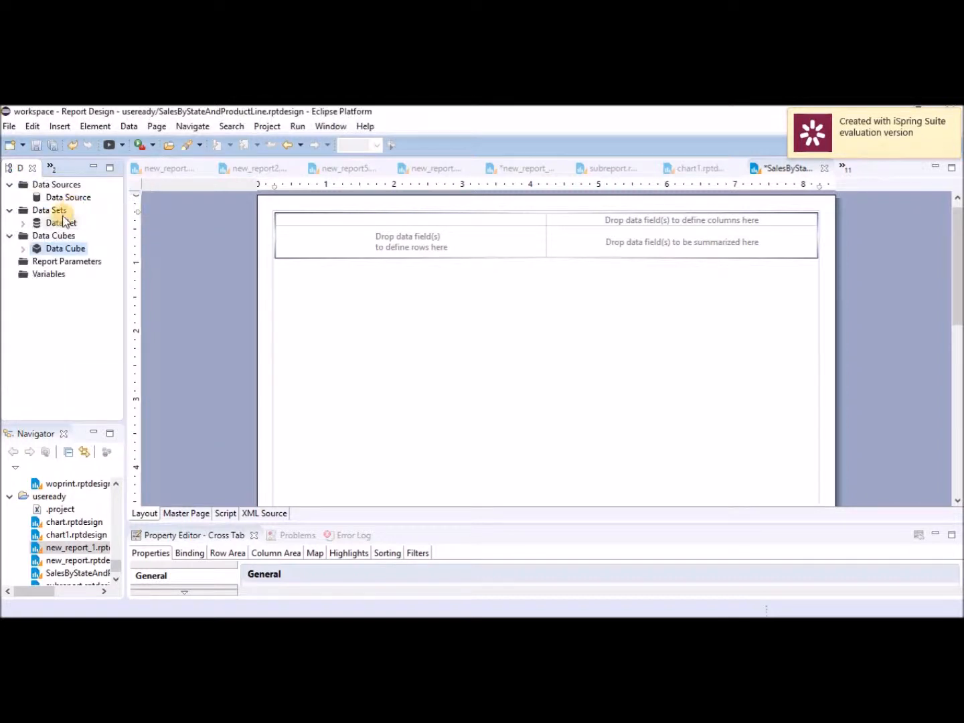
pyautogui.click(23, 223)
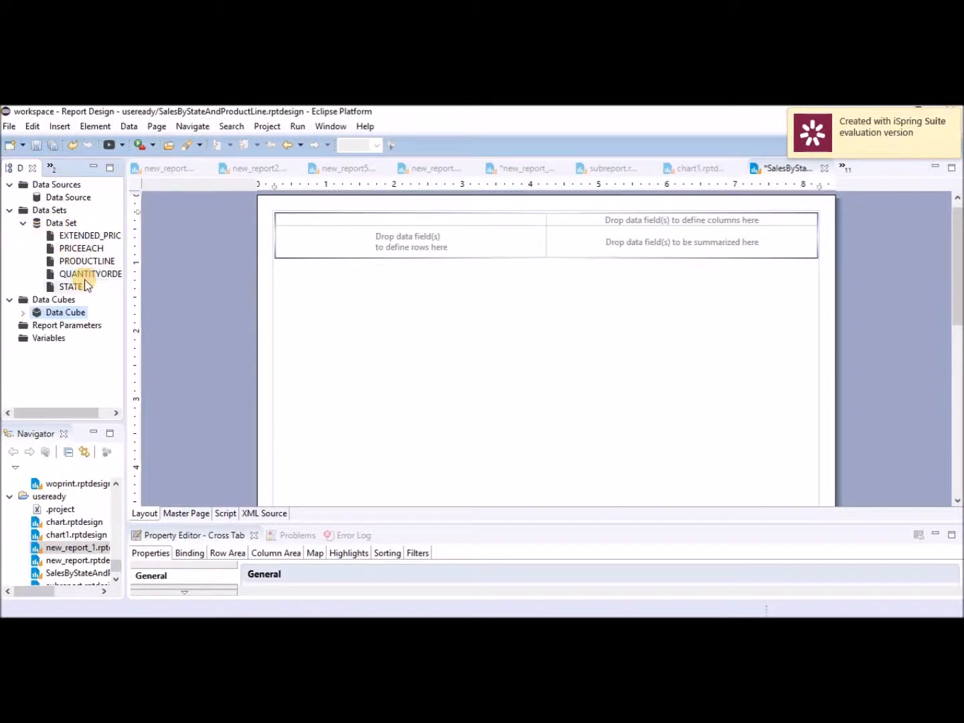
pyautogui.click(22, 313)
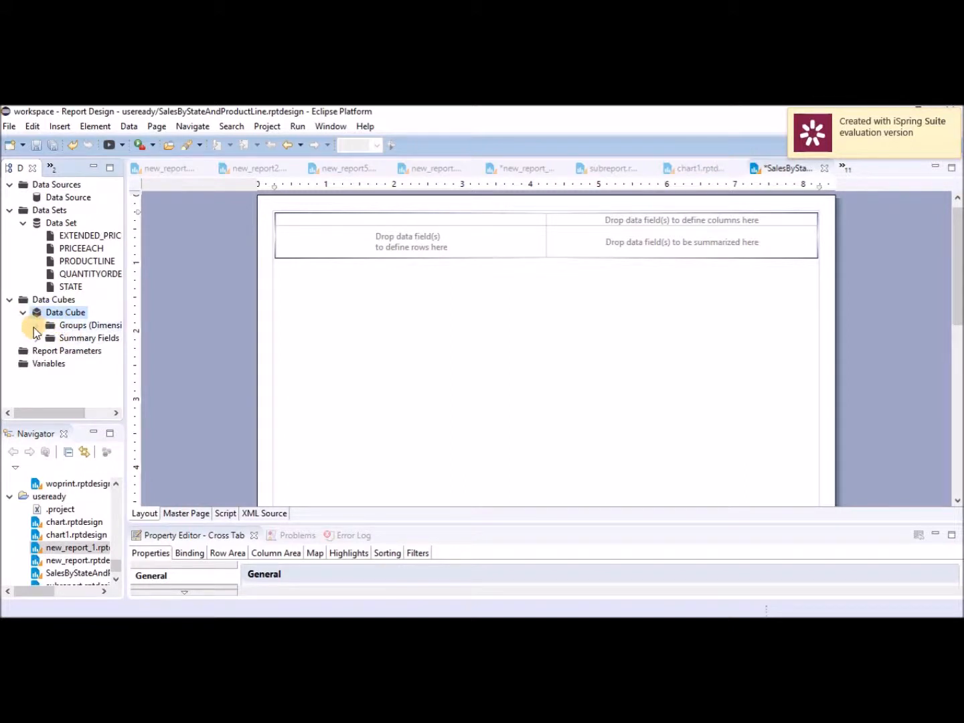
pyautogui.click(36, 326)
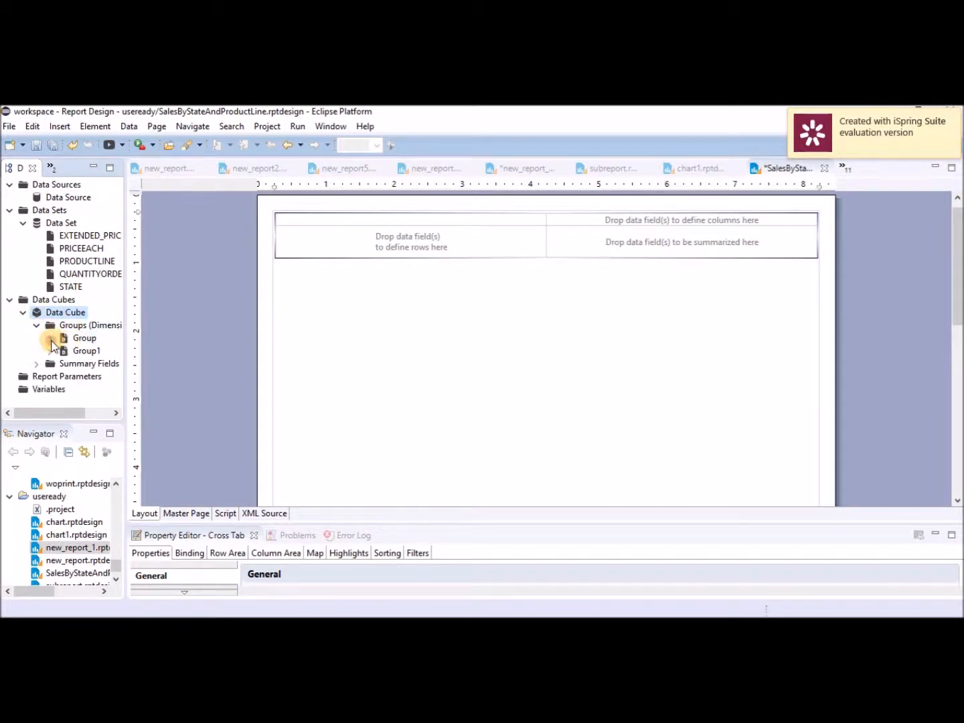
pyautogui.click(50, 338)
pyautogui.moveTo(81, 343); pyautogui.dragTo(313, 251)
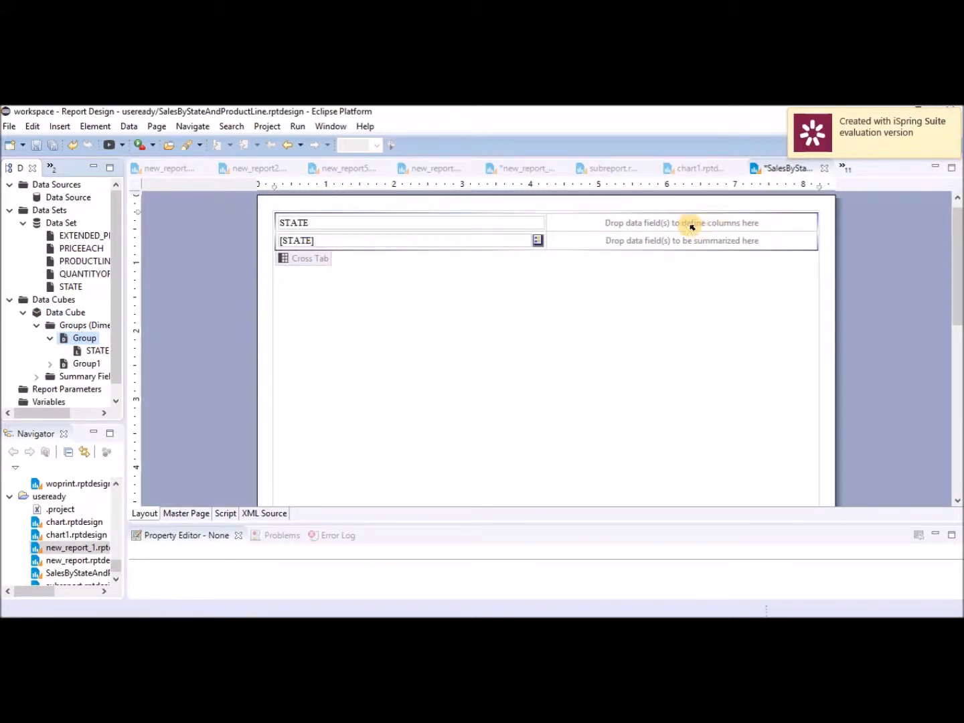
# - Define the cross tab's columns with the PRODUCTLINE group and its summarized data with the cube's EXTENDED_PRICE summary field
pyautogui.click(50, 364)
pyautogui.moveTo(79, 365); pyautogui.dragTo(631, 225)
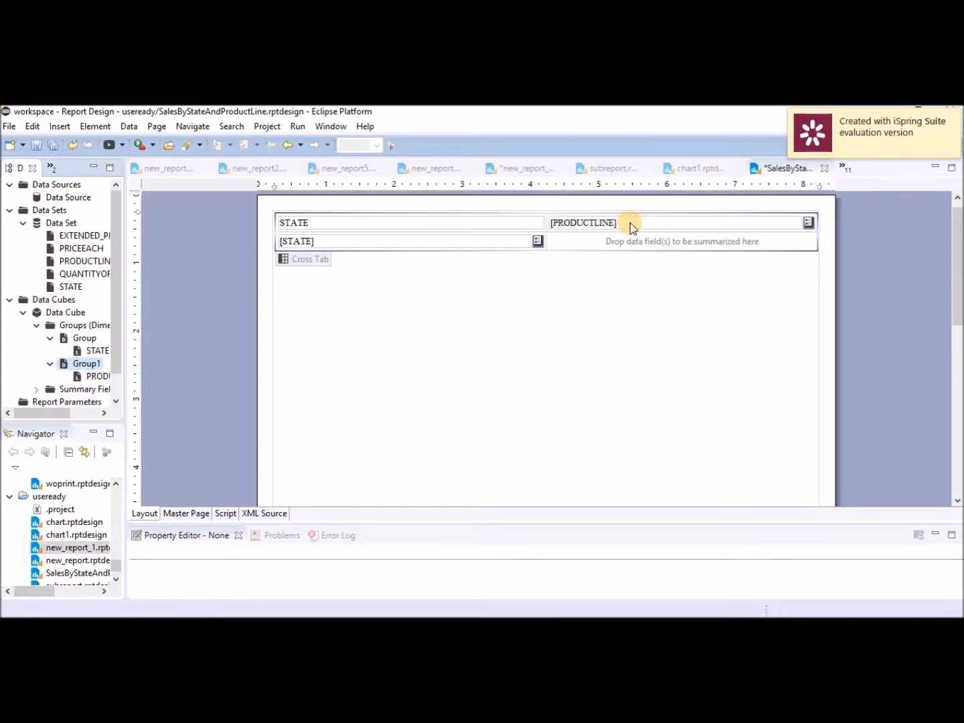
pyautogui.moveTo(115, 366); pyautogui.dragTo(117, 393)
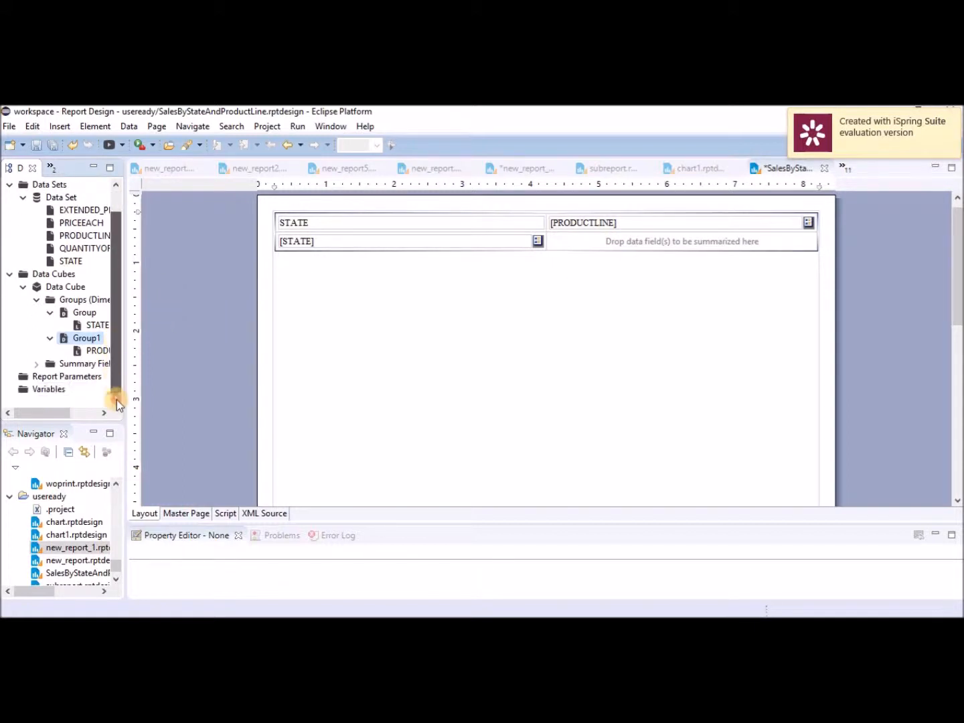
pyautogui.click(37, 364)
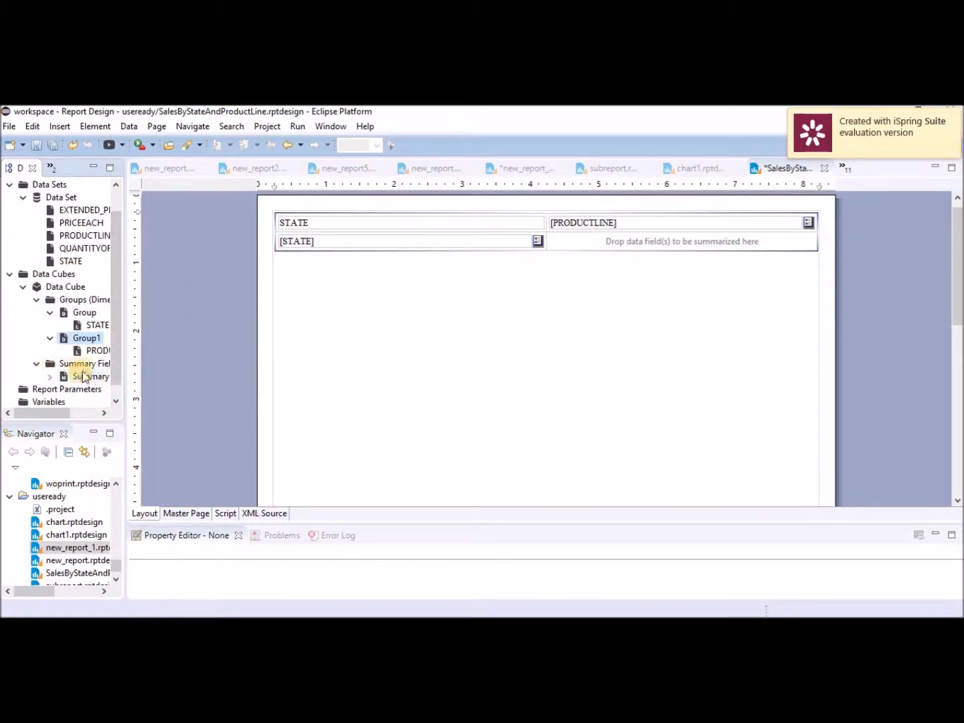
pyautogui.moveTo(85, 377); pyautogui.dragTo(606, 246)
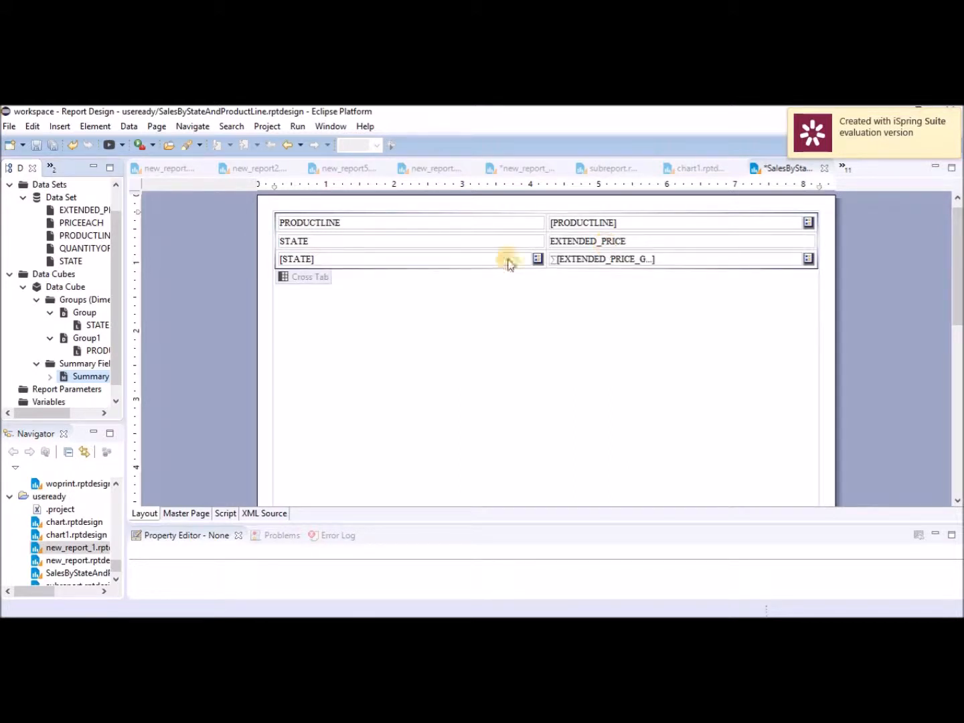
# - Save the report design and run View Report to look at the cross tab output
pyautogui.click(38, 146)
pyautogui.click(298, 128)
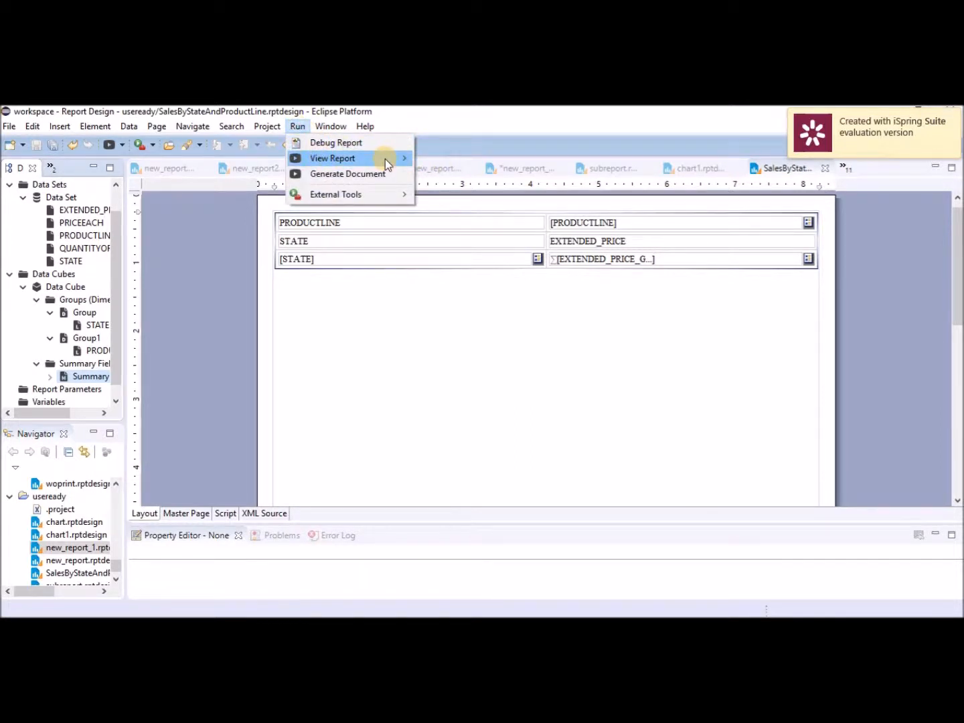
pyautogui.moveTo(385, 159)
pyautogui.click(459, 159)
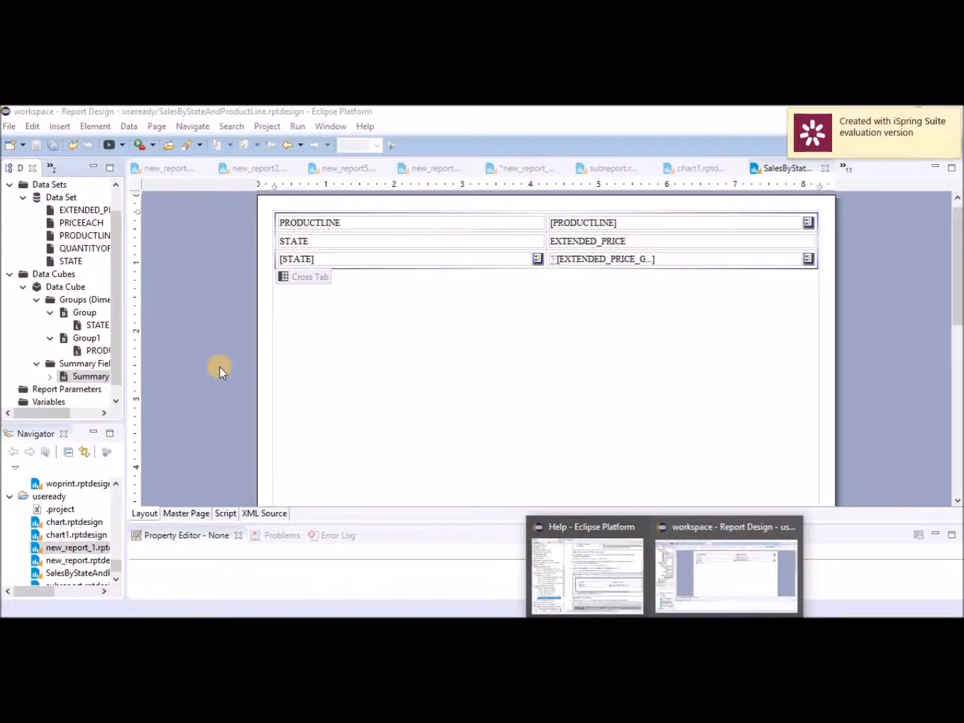
# - Delete the PRODUCTLINE and EXTENDED_PRICE header labels and move the [PRODUCTLINE] element into the emptied cell above the summary data
pyautogui.click(359, 226)
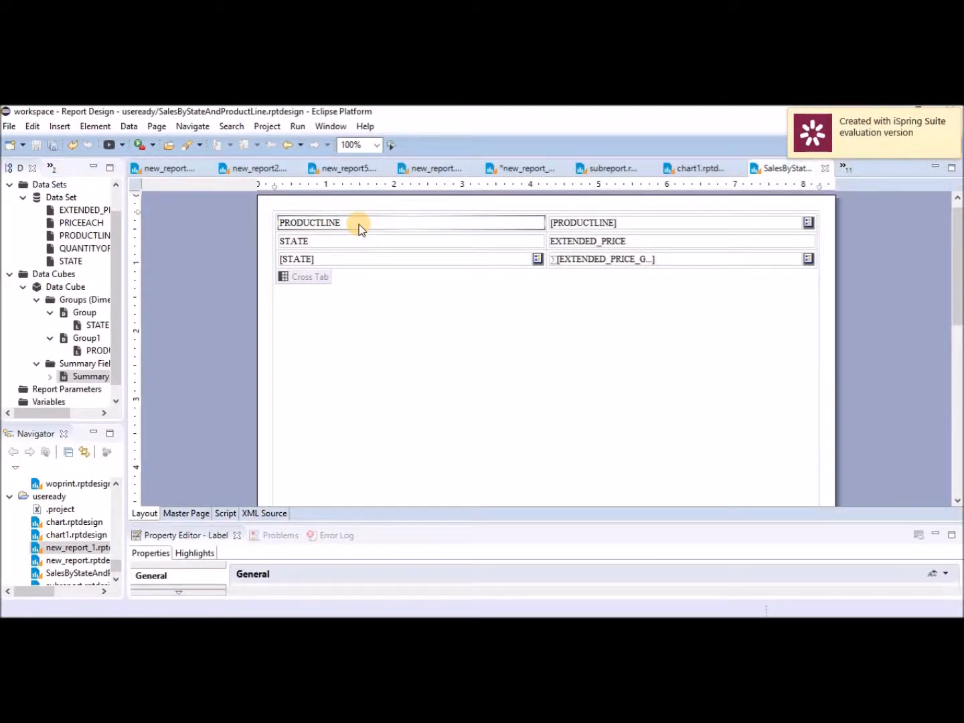
pyautogui.press('Delete')
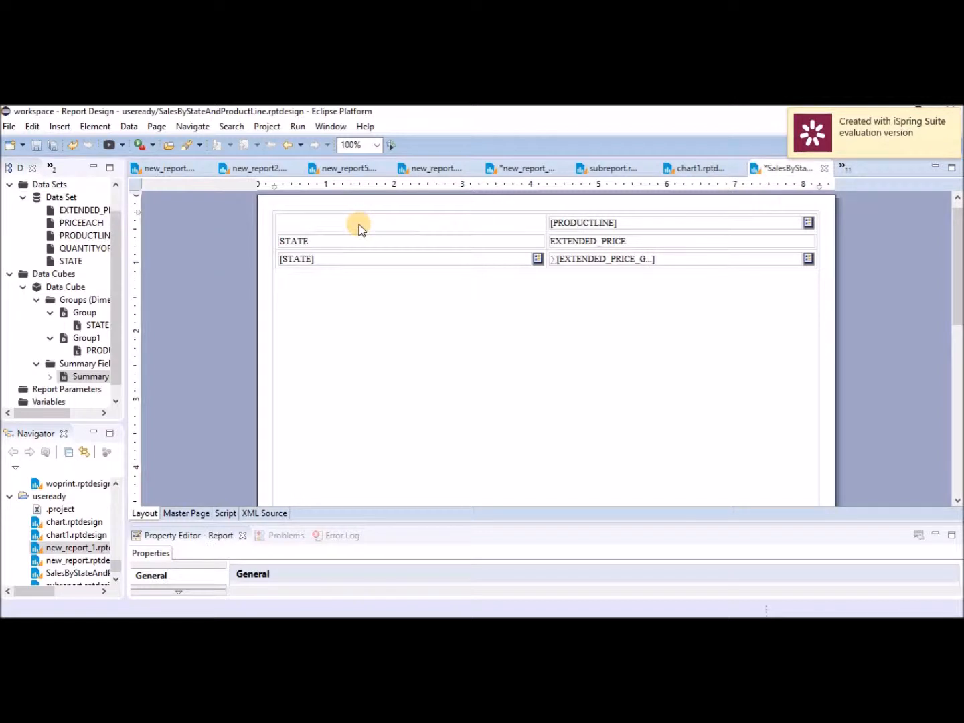
pyautogui.click(590, 249)
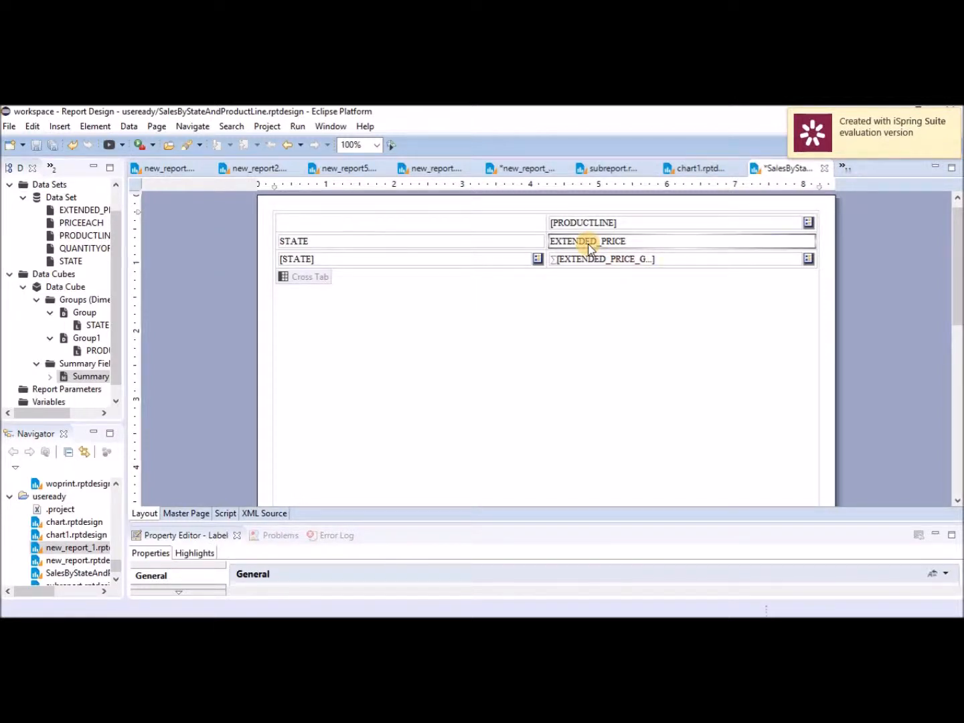
pyautogui.press('Delete')
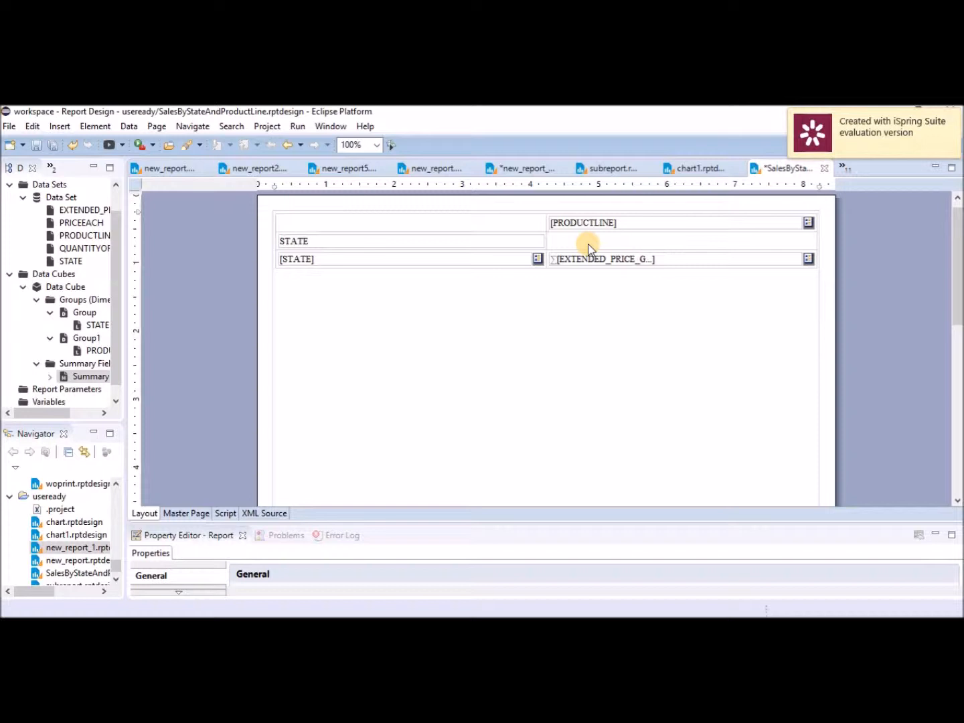
pyautogui.click(576, 223)
pyautogui.moveTo(581, 244); pyautogui.dragTo(574, 244)
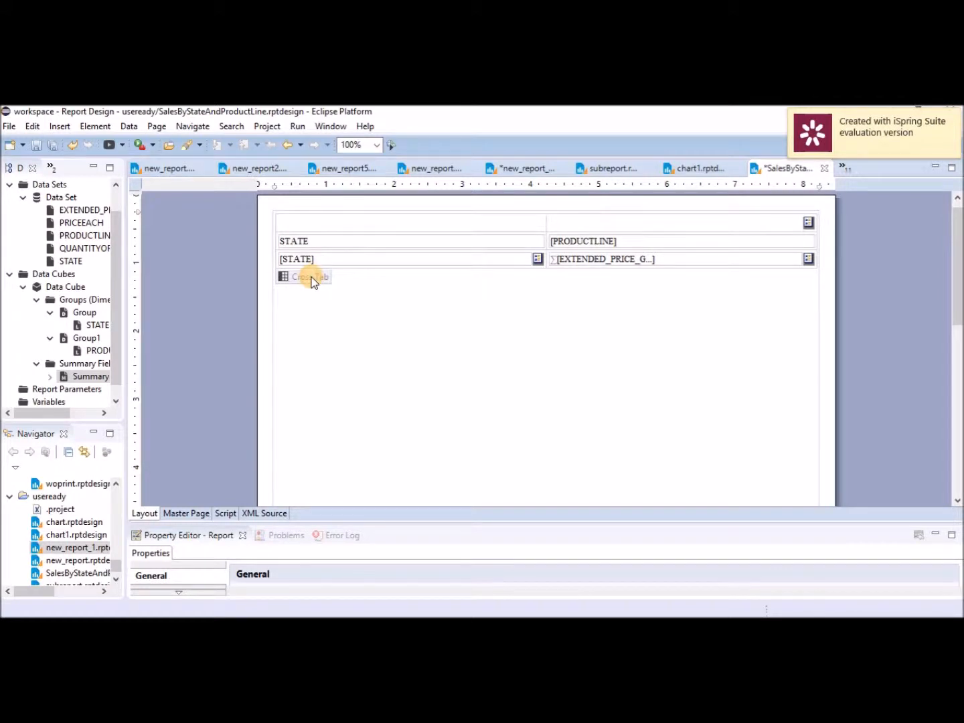
# - Save the report design and view the rearranged cross tab report in the web viewer
pyautogui.click(311, 280)
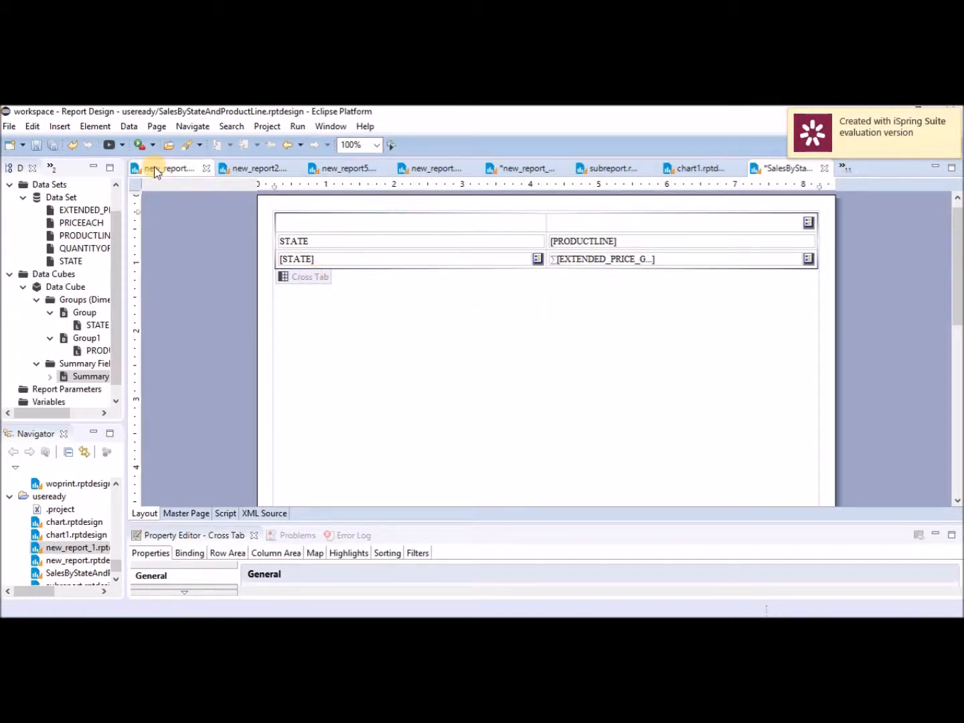
pyautogui.click(36, 145)
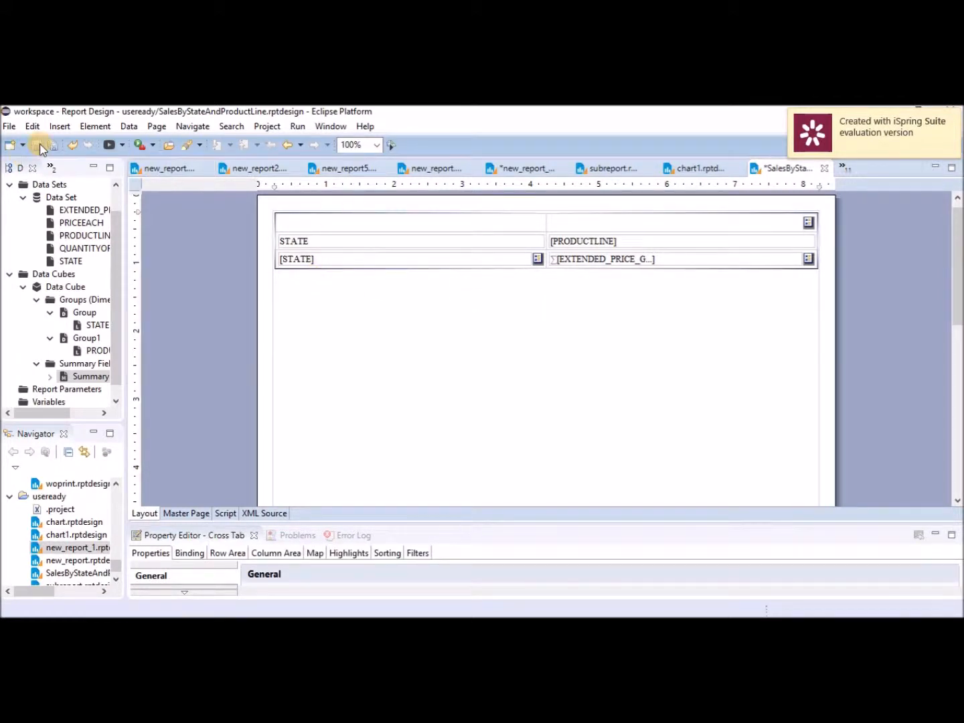
pyautogui.click(297, 128)
pyautogui.moveTo(335, 159)
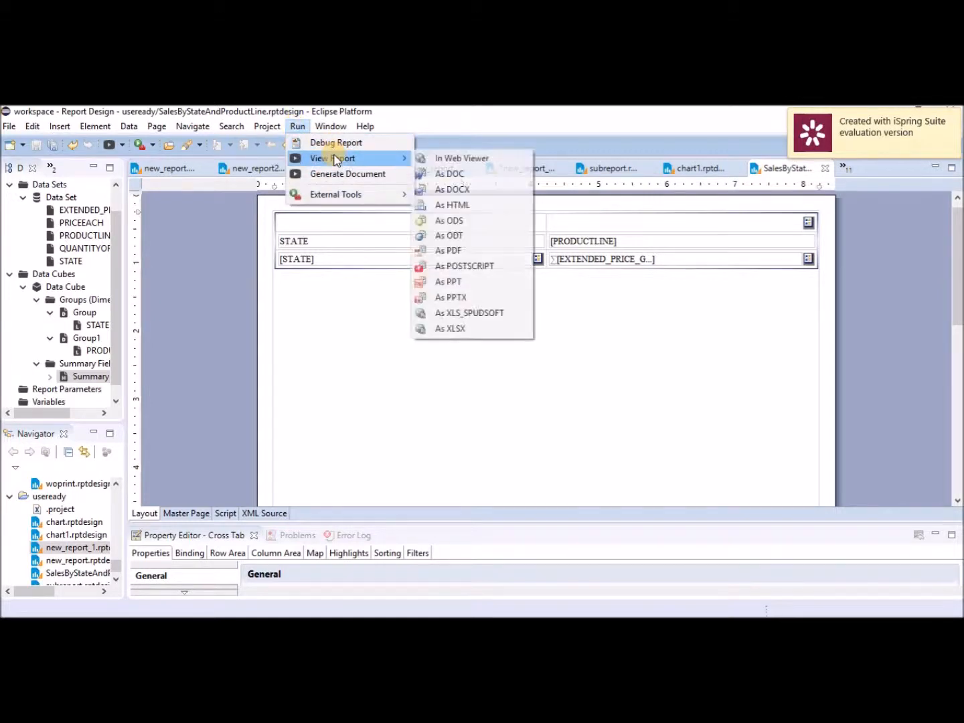
pyautogui.click(449, 158)
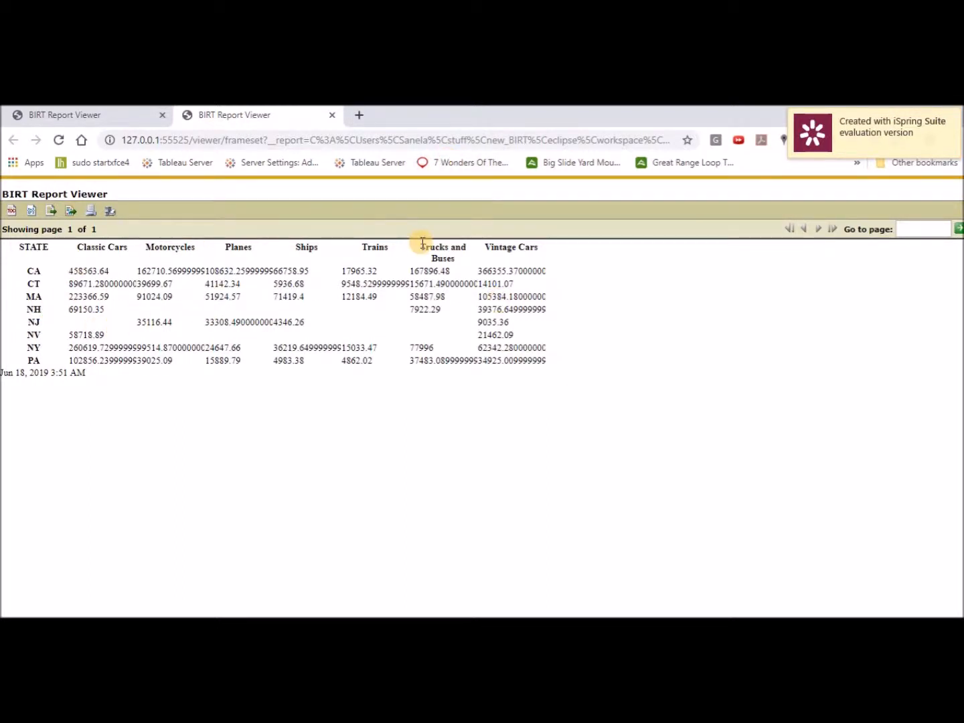
# - Back in Eclipse, add a row-area grand total to the cross tab for the EXTENDED_PRICE data field
pyautogui.hotkey('alt', 'Tab')
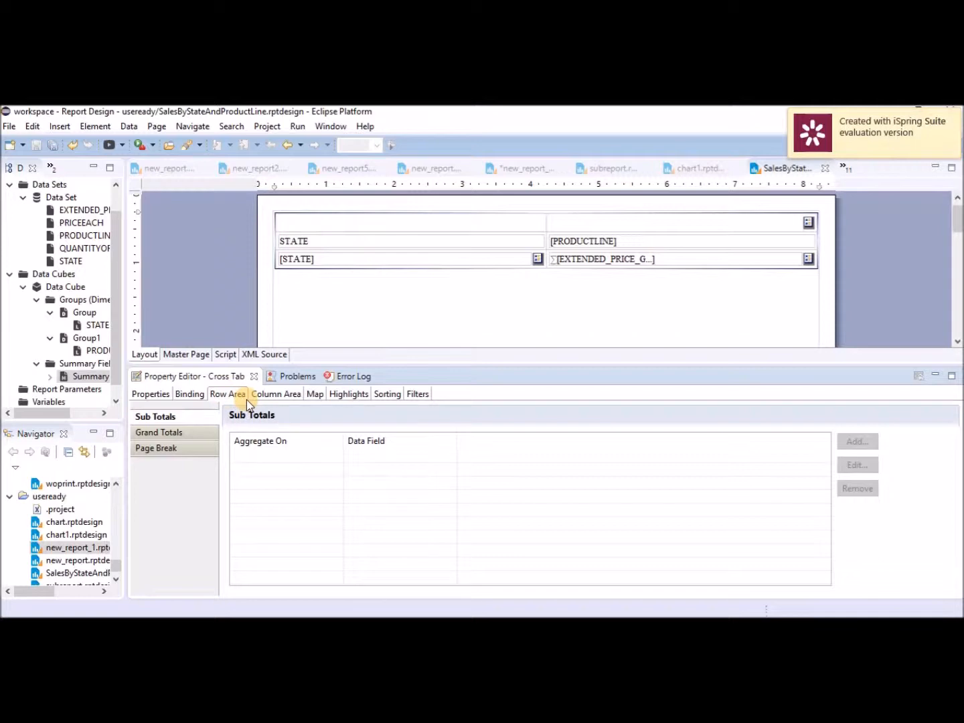
pyautogui.click(185, 432)
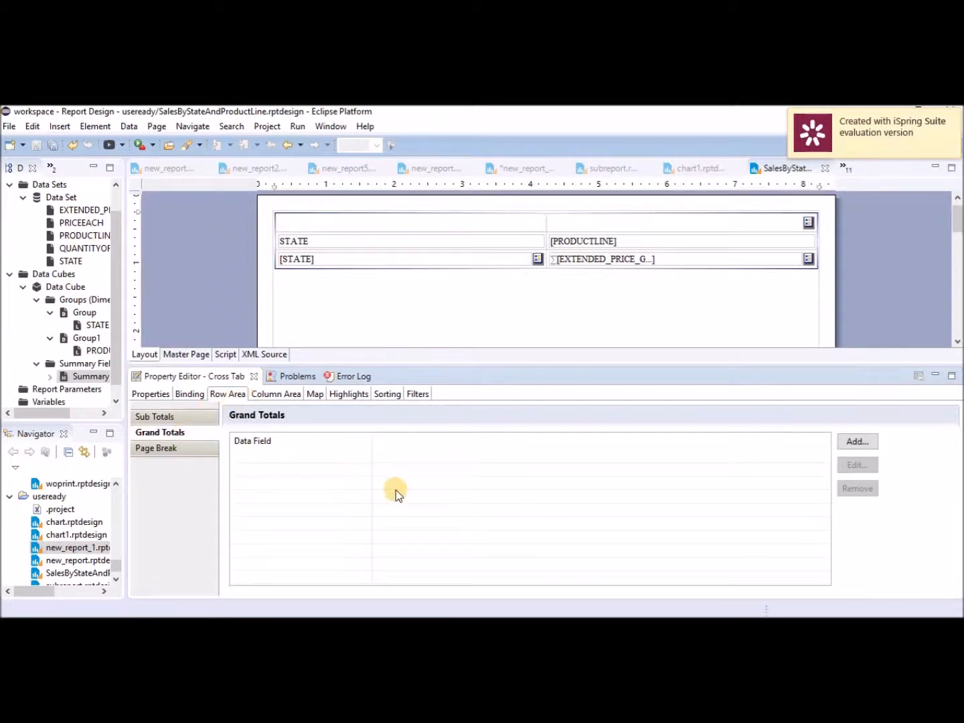
pyautogui.click(853, 437)
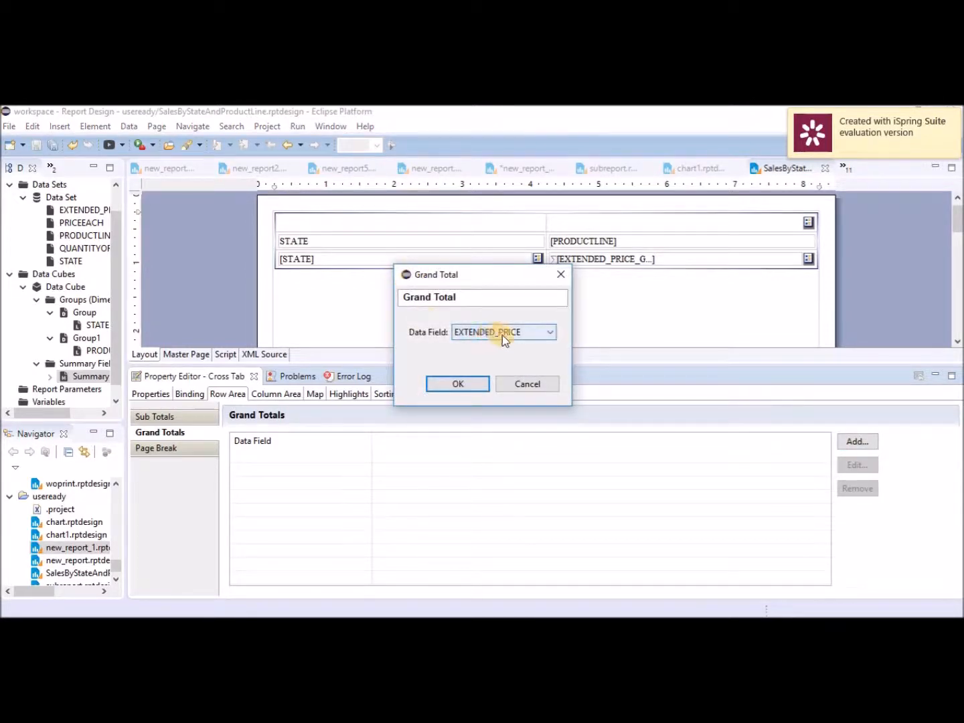
pyautogui.click(453, 387)
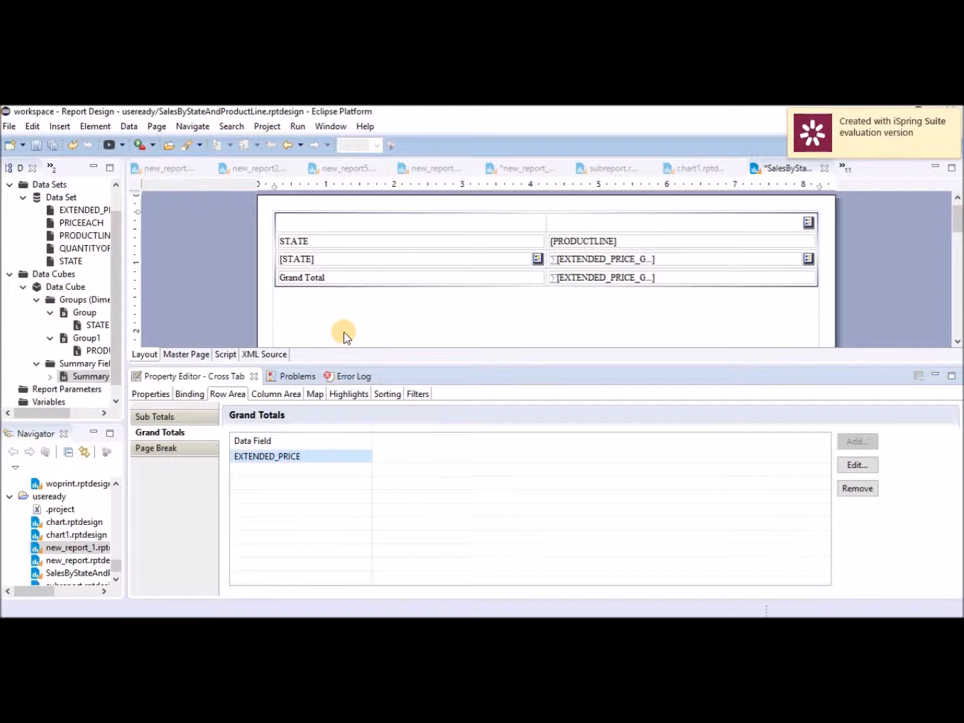
# - View the report in the web viewer and examine the grand total row and the CA state row
pyautogui.click(296, 127)
pyautogui.moveTo(401, 158)
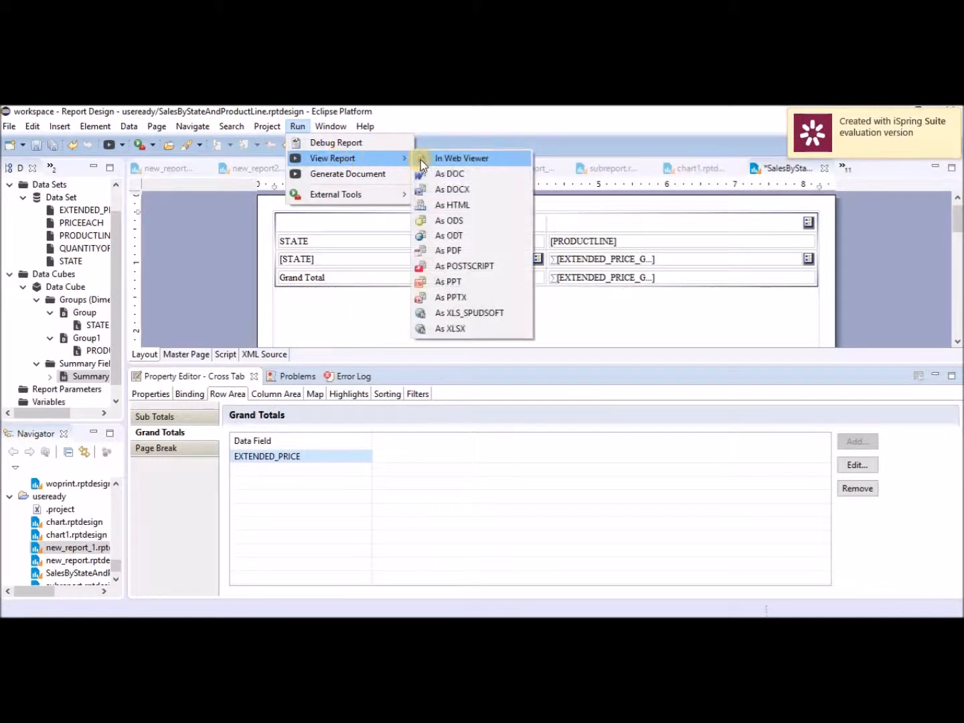
pyautogui.click(449, 160)
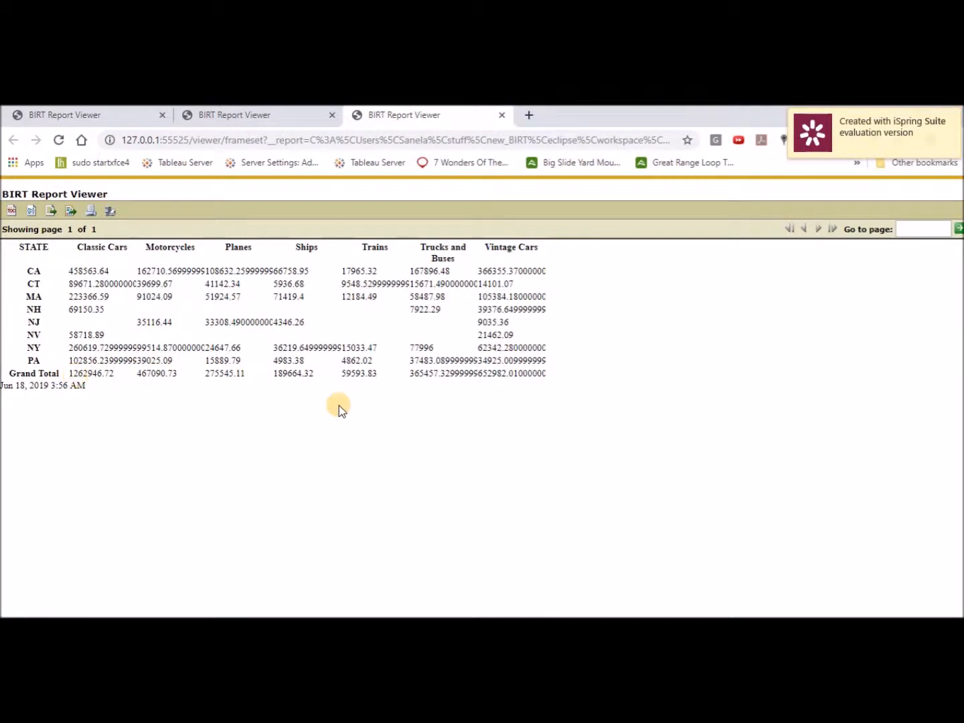
pyautogui.doubleClick(33, 271)
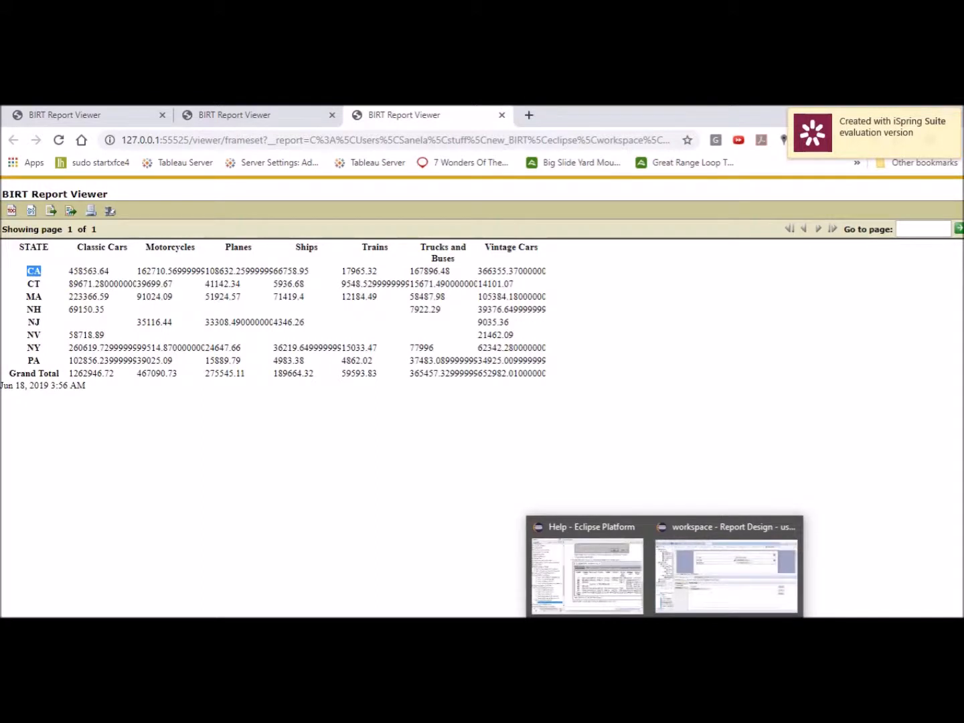
# - Back in Eclipse, create a cross tab filter condition that targets the Group/STATE group level
pyautogui.click(703, 588)
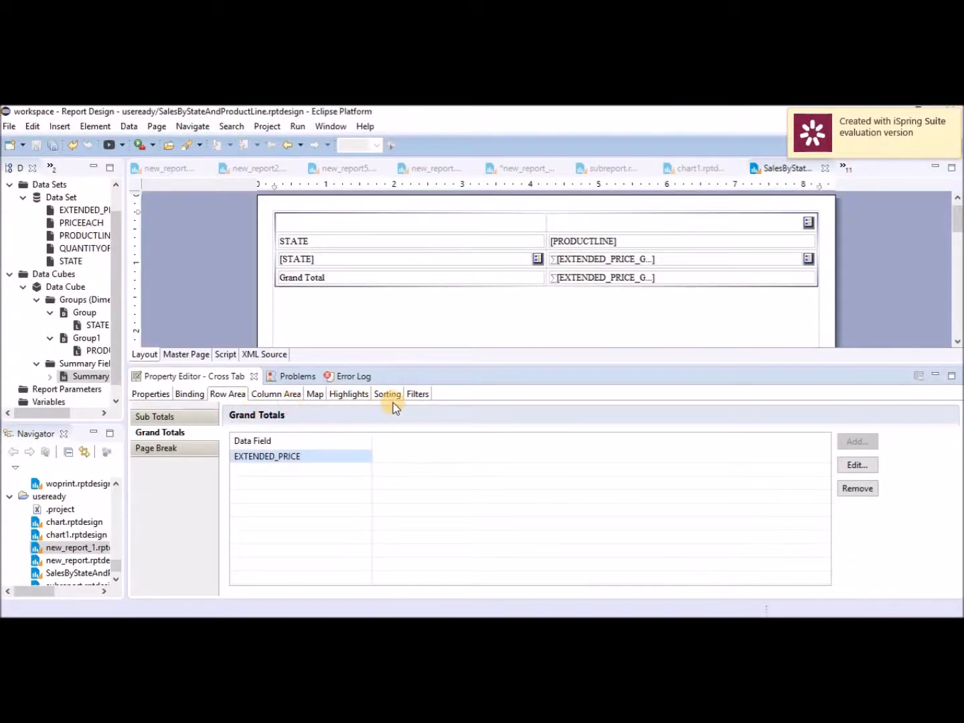
pyautogui.click(418, 395)
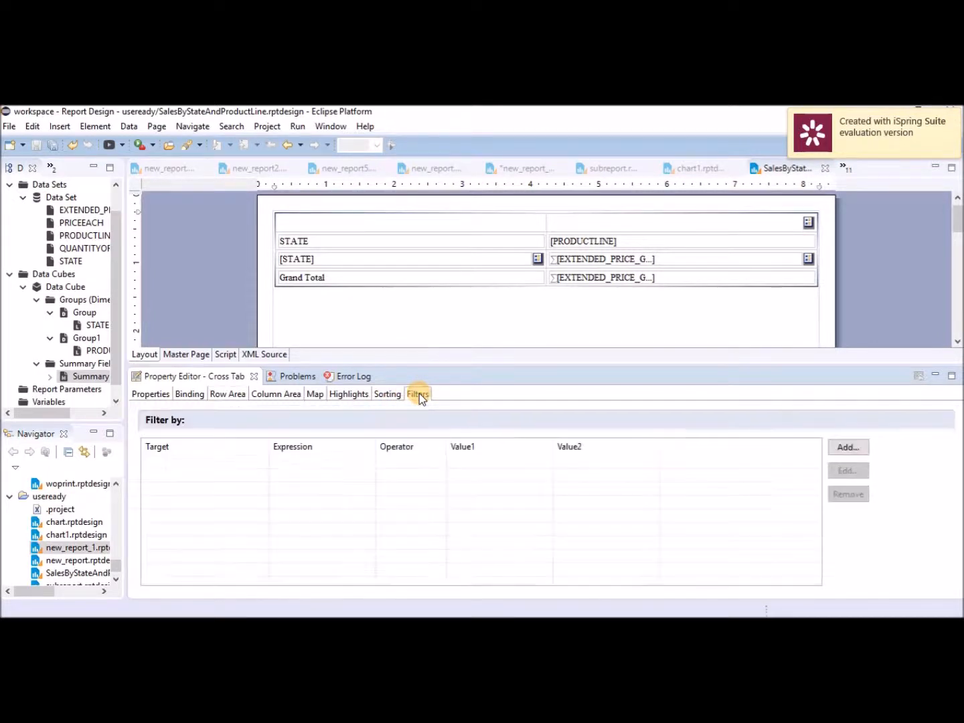
pyautogui.click(847, 447)
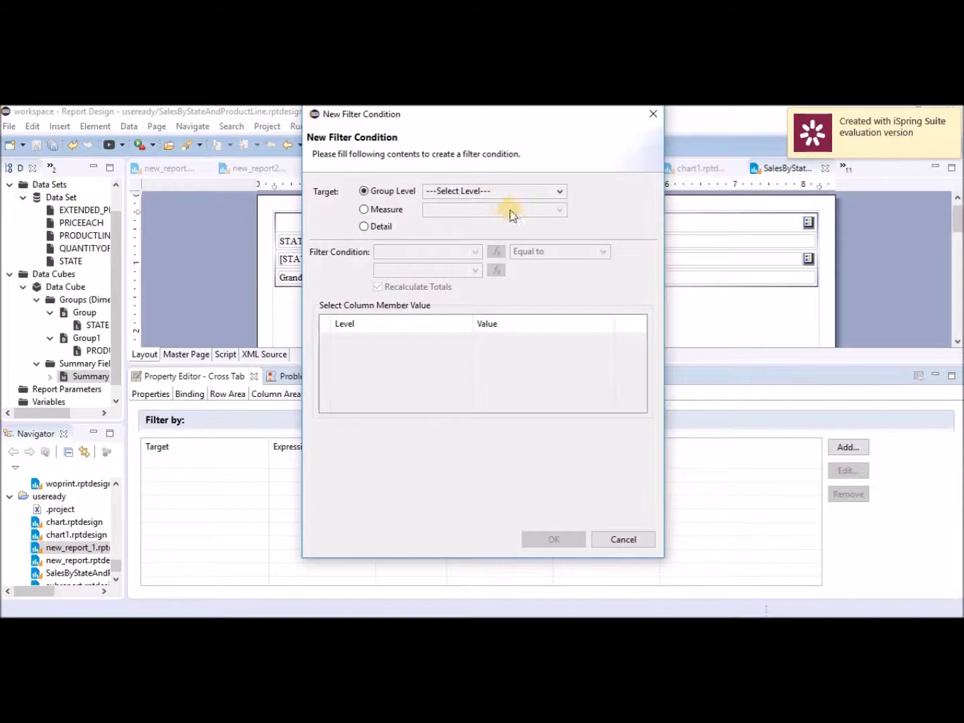
pyautogui.click(562, 194)
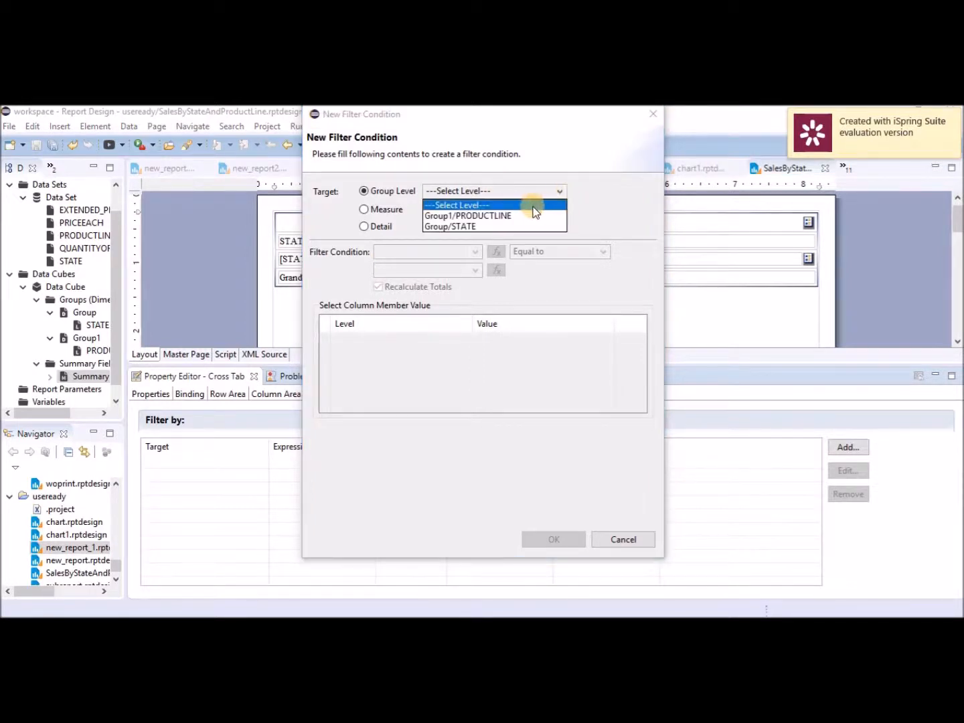
pyautogui.click(462, 226)
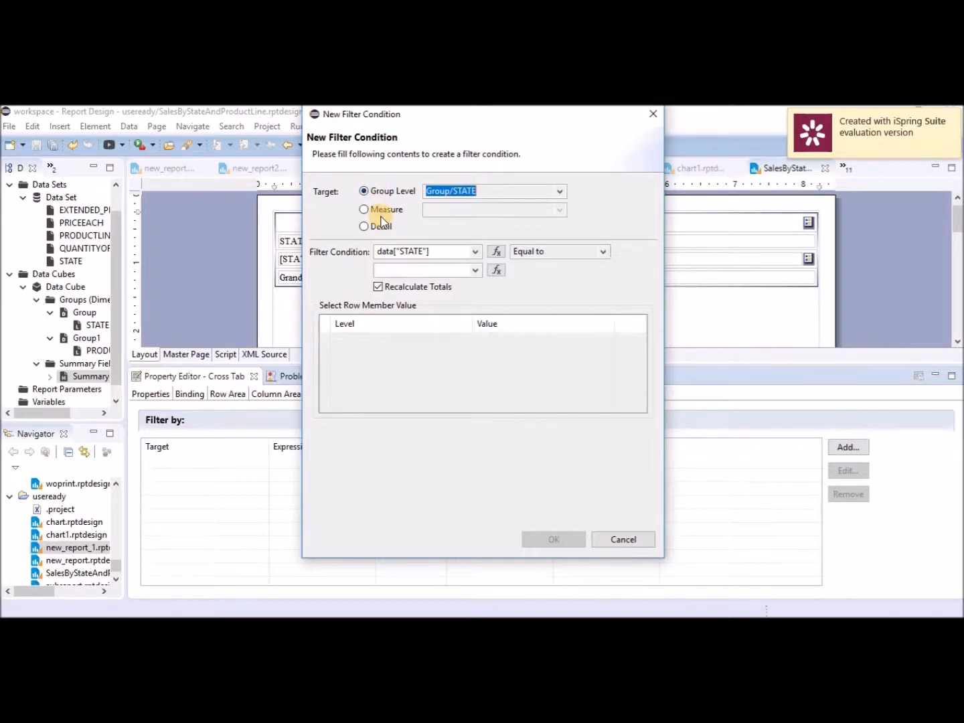
# - Set the filter condition on data["STATE"] to Not Equal to 'CA' and accept the filter
pyautogui.click(606, 251)
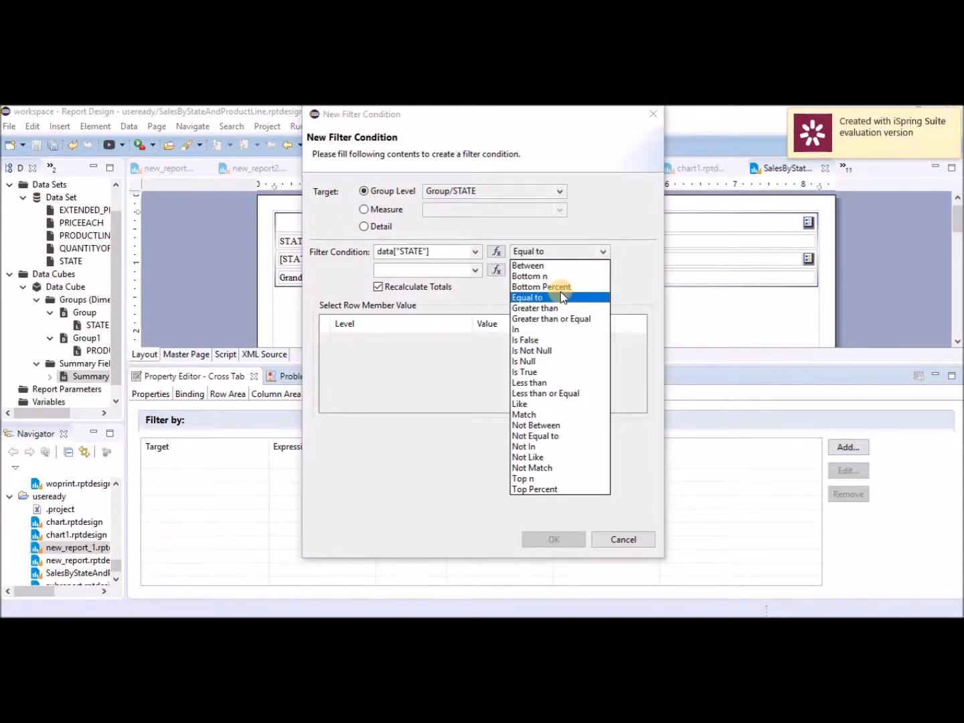
pyautogui.click(553, 437)
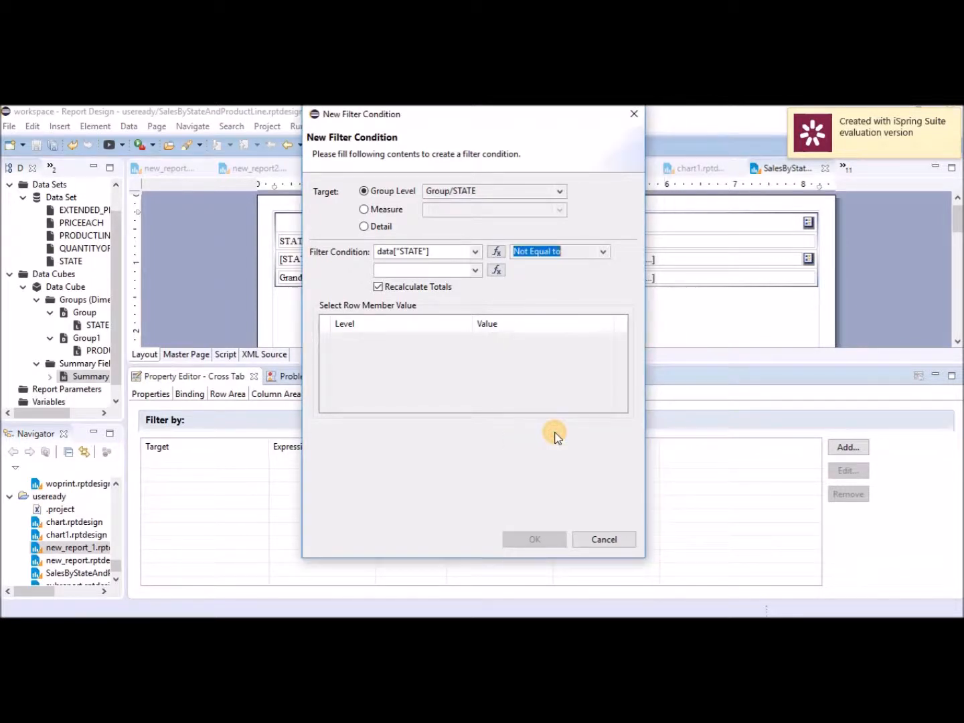
pyautogui.click(436, 272)
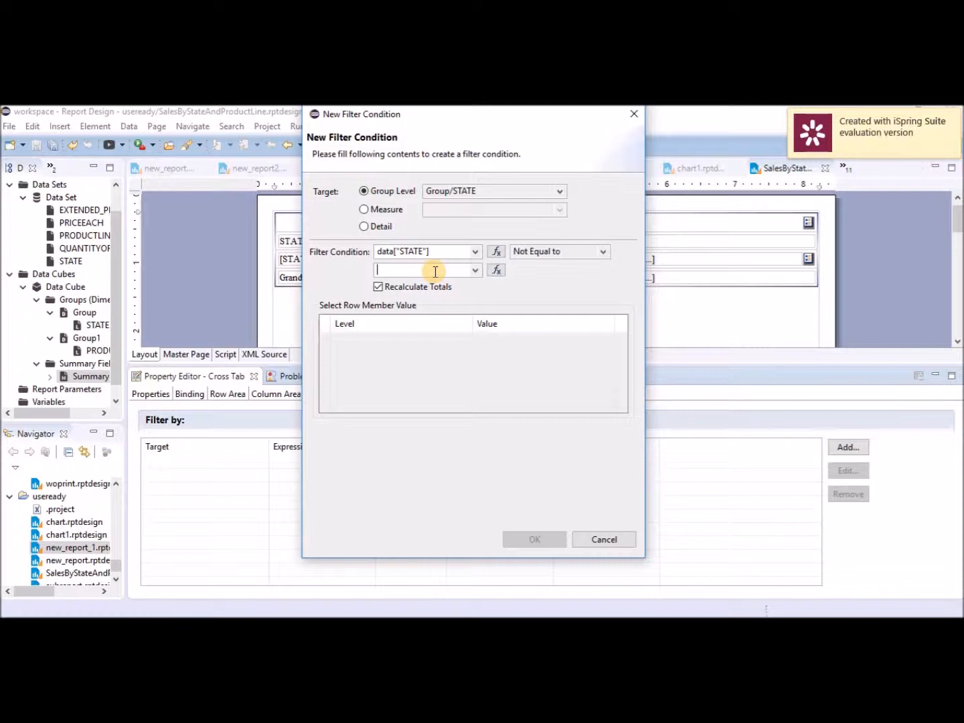
pyautogui.write("'CA")
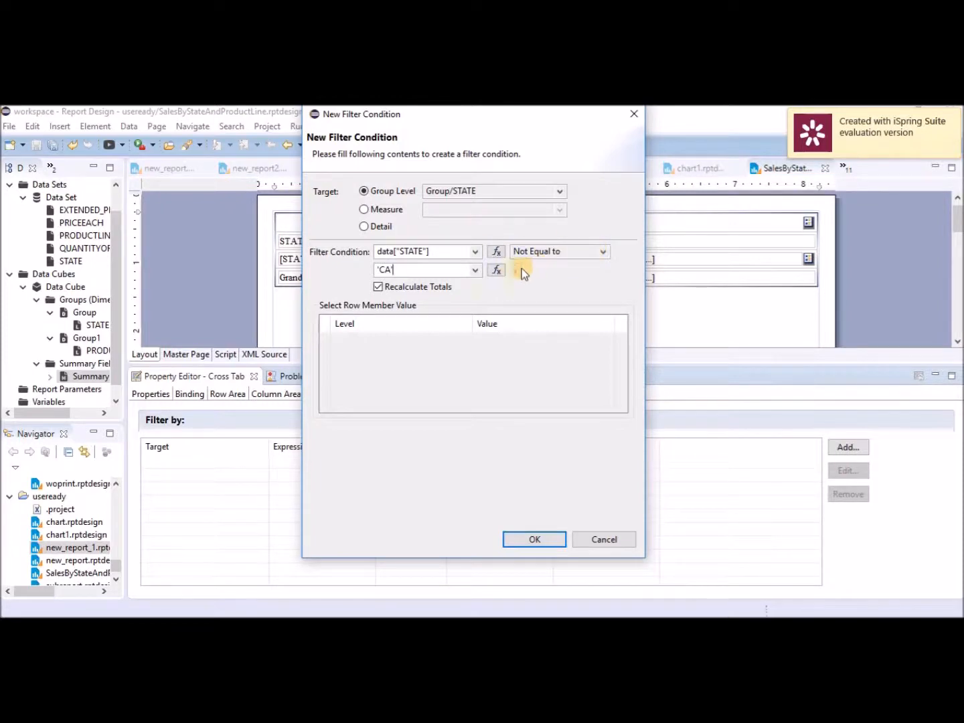
pyautogui.click(496, 270)
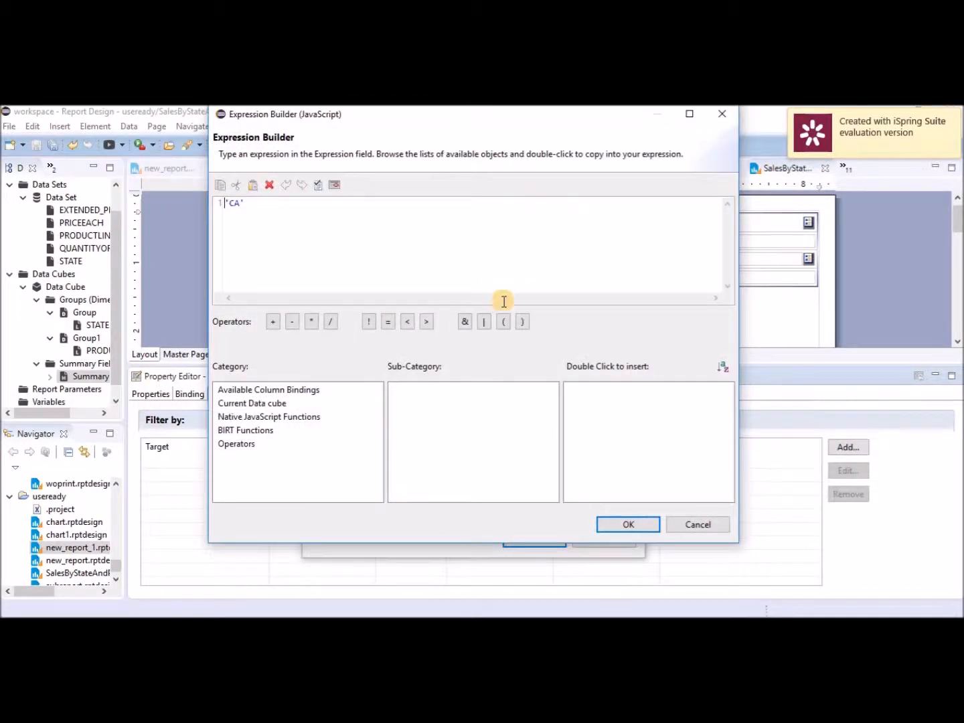
pyautogui.click(626, 526)
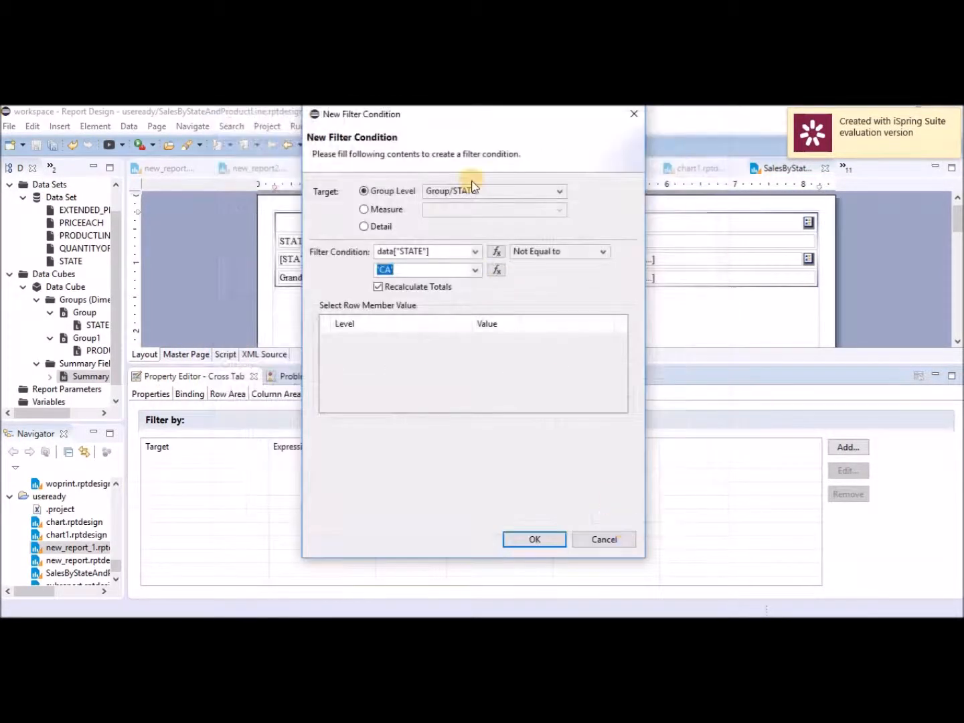
pyautogui.click(535, 540)
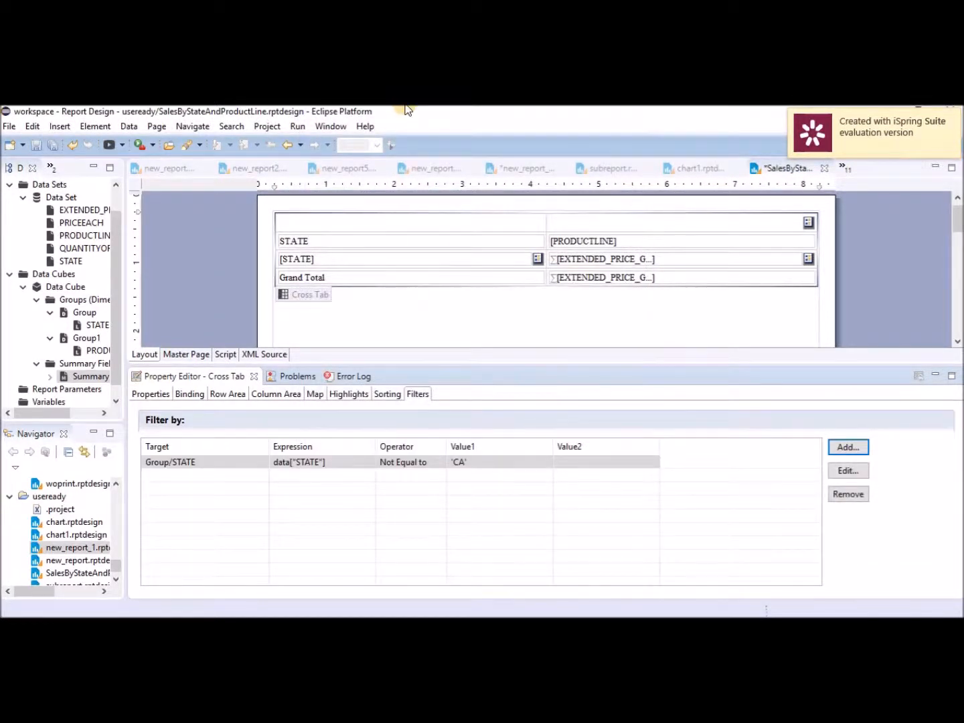
# - View the report in the web viewer to check the cross tab with the state filter applied
pyautogui.click(299, 127)
pyautogui.moveTo(328, 158)
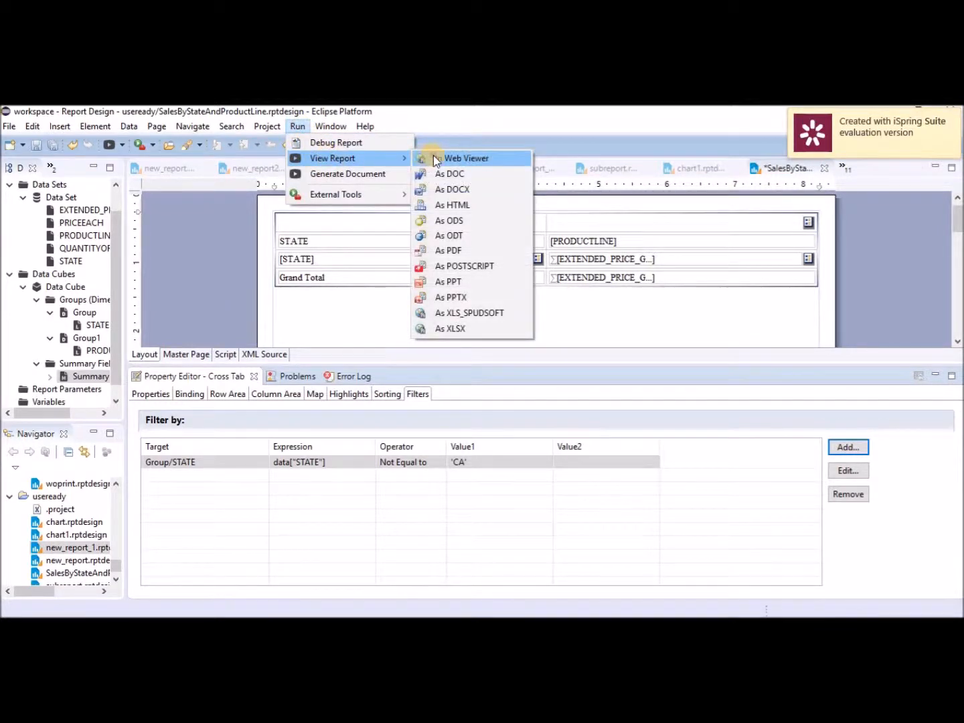
pyautogui.click(434, 158)
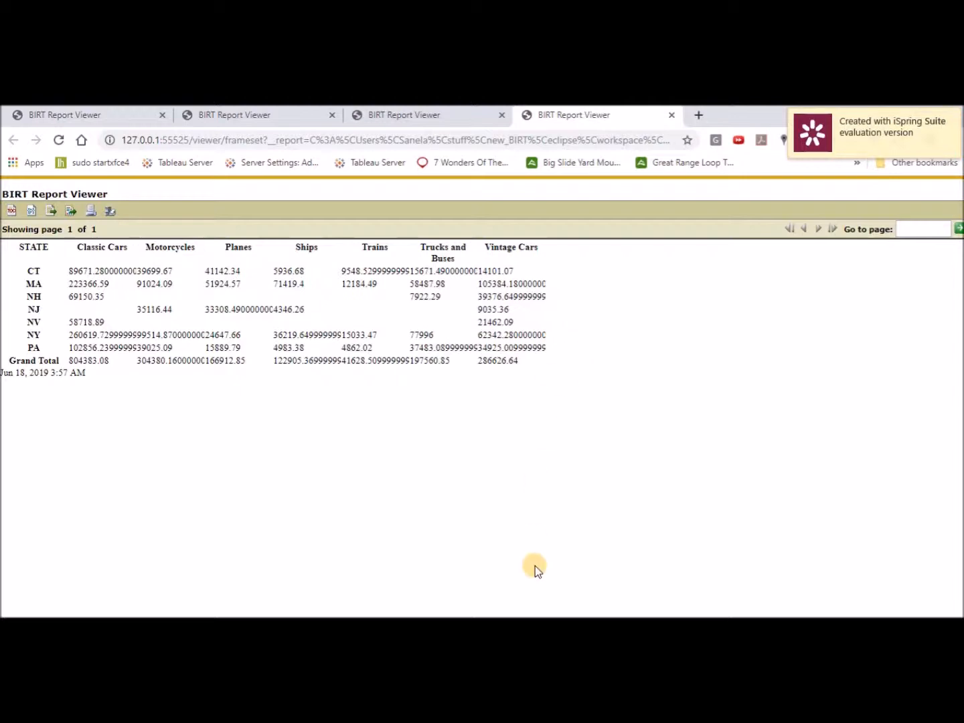
# - Switch to the BIRT_AG Edits.pptx presentation in PowerPoint and look at the Break and "How to join data sets" slides
pyautogui.moveTo(630, 613)
pyautogui.click(700, 544)
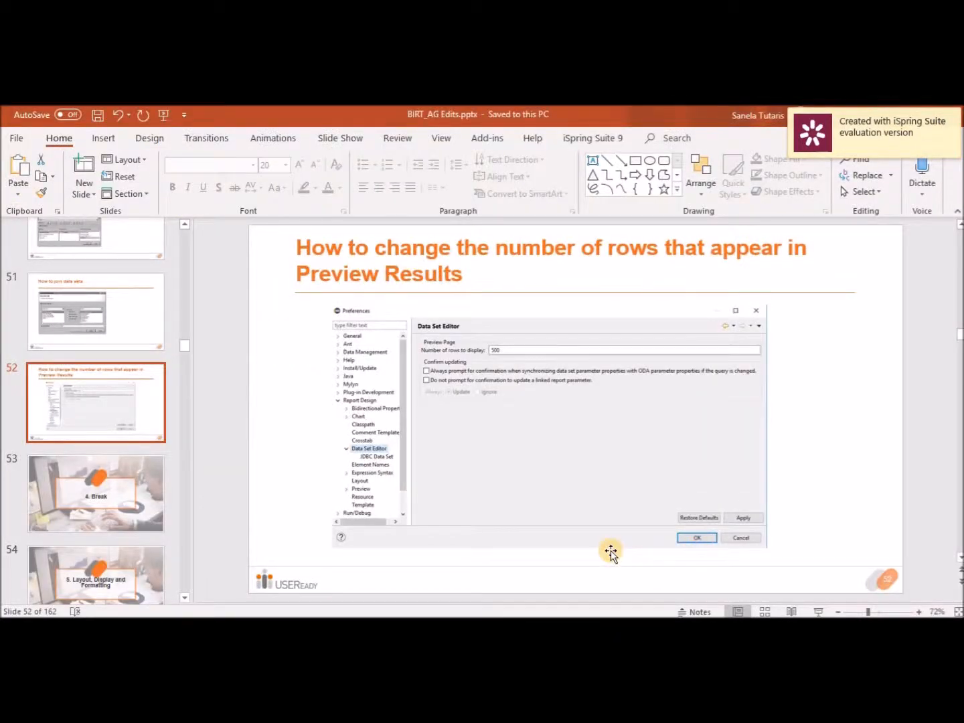
pyautogui.click(130, 508)
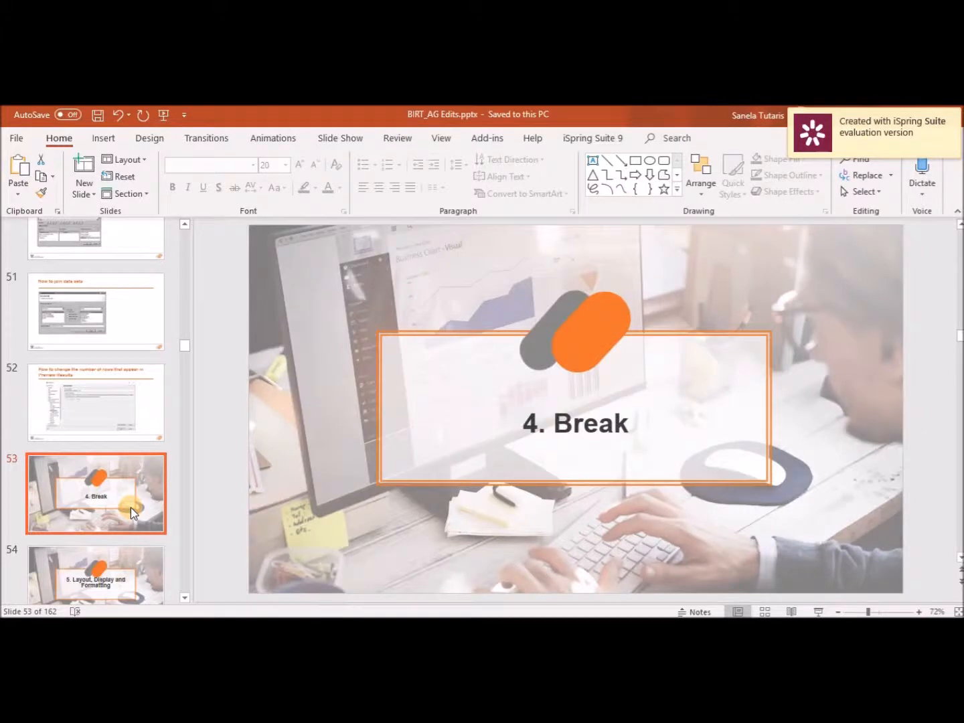
pyautogui.click(125, 321)
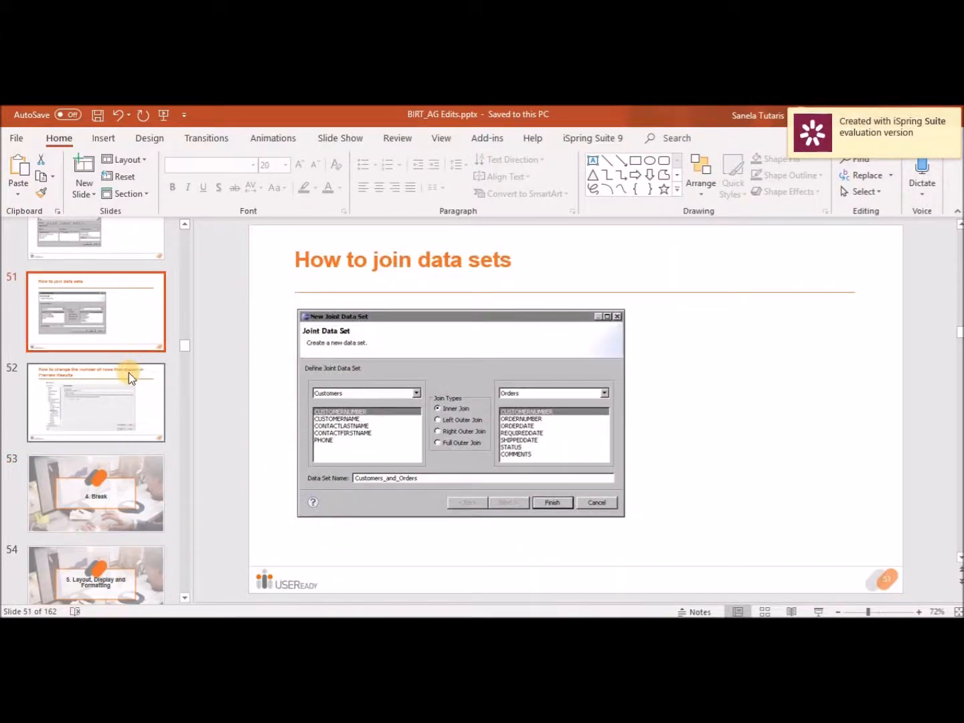